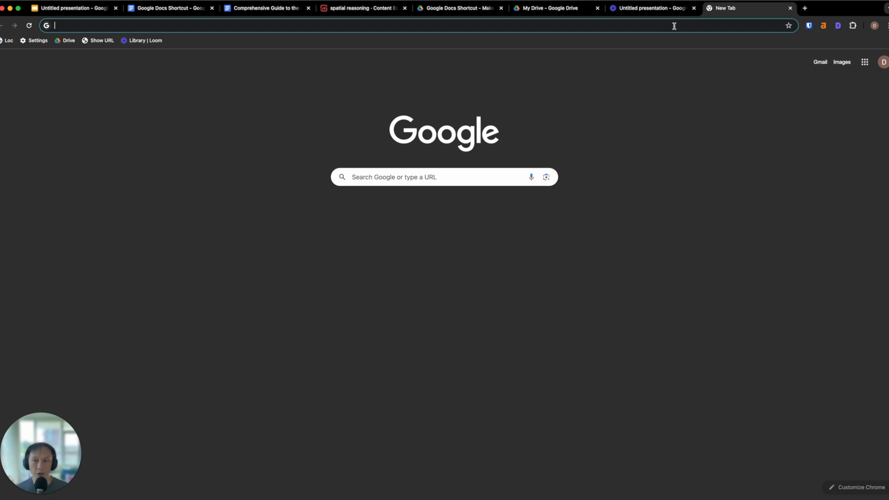
- Create a blank Google Docs document through the docs.new web address
click(661, 69)
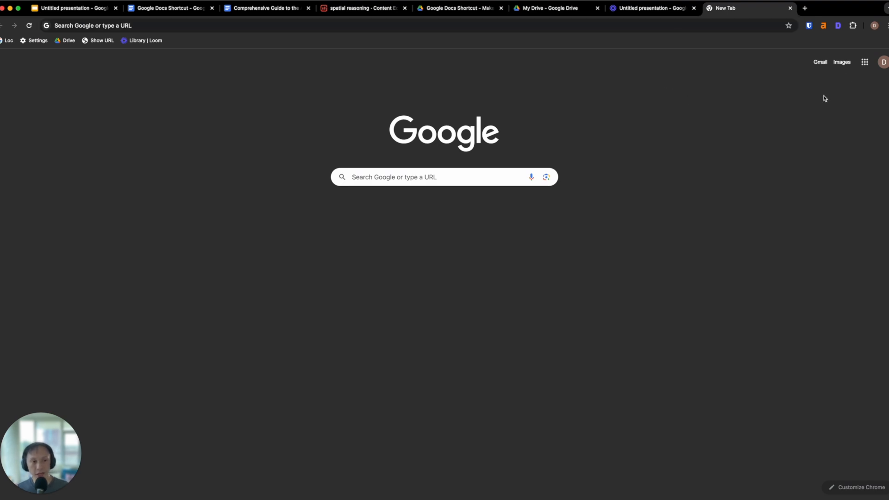
click(539, 27)
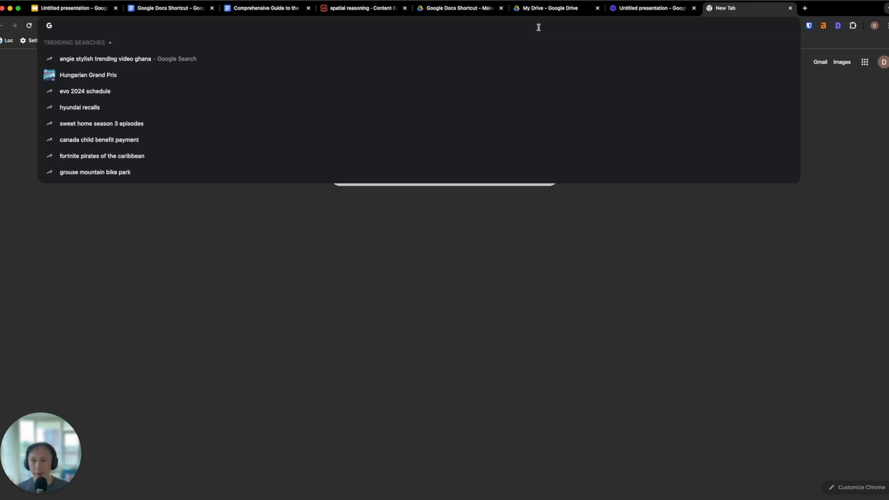
text(she)
key(BackSpace)
key(BackSpace)
key(BackSpace)
key(BackSpace)
text(doc)
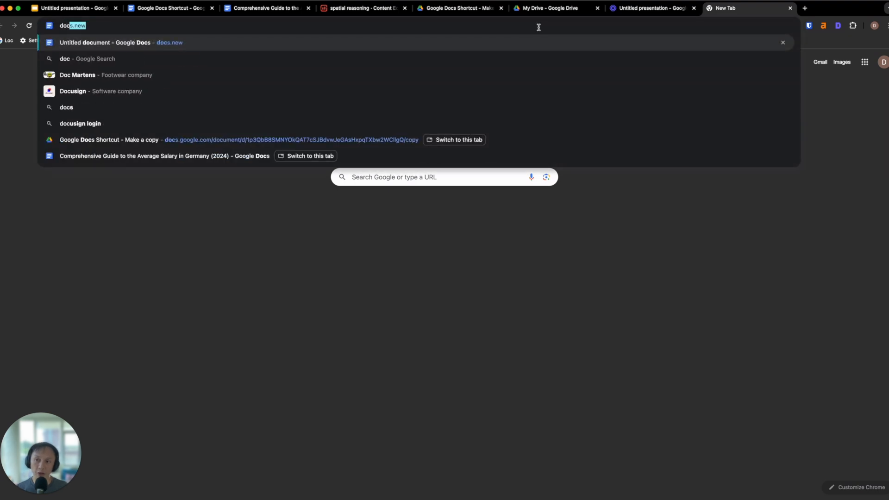
text(s.new)
key(Return)
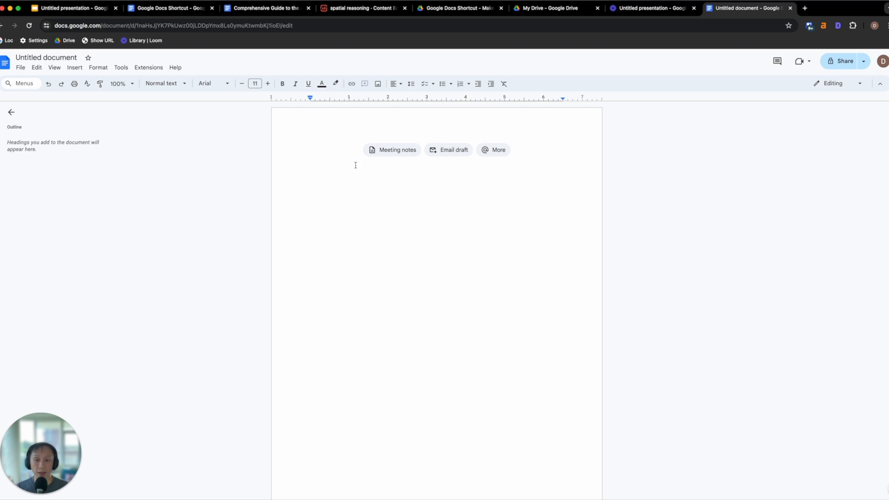
- Switch to My Drive in Google Drive and create a blank Google Docs document from there
click(543, 10)
click(315, 226)
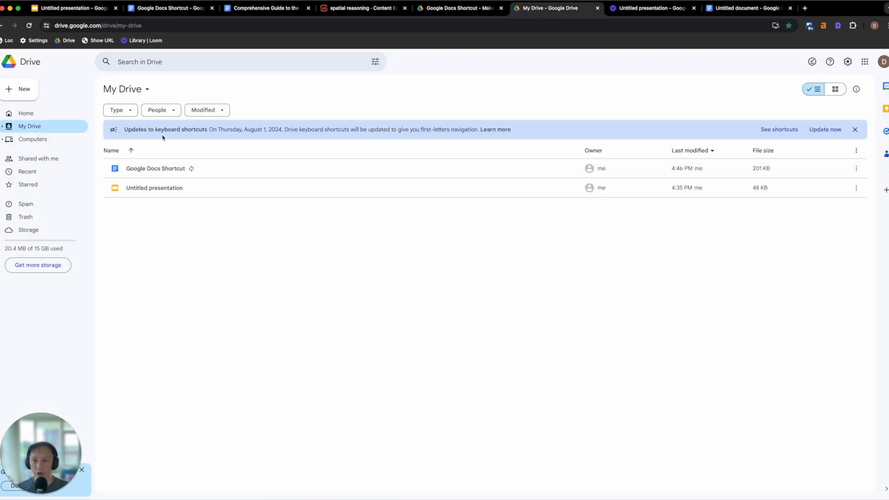
click(35, 91)
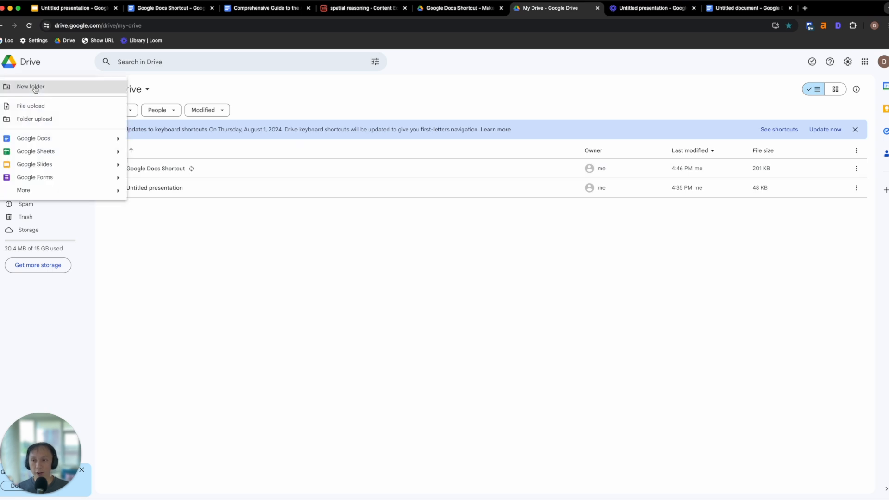
mouse_move(119, 143)
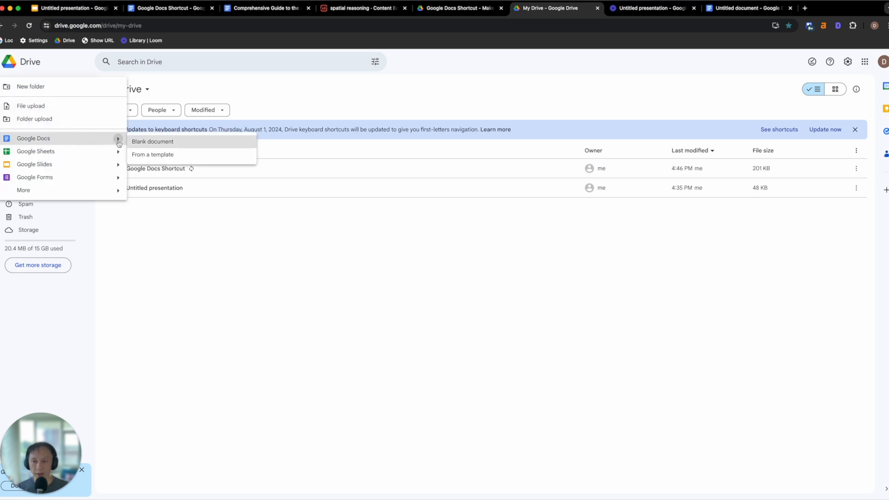
click(153, 142)
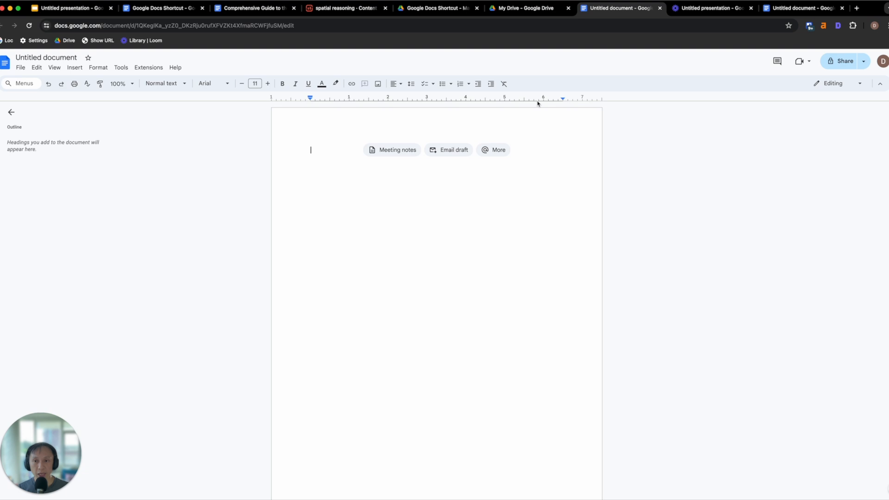
- Create another blank document in a new browser tab using docs.new
key(super+t)
text(docs.new)
key(Return)
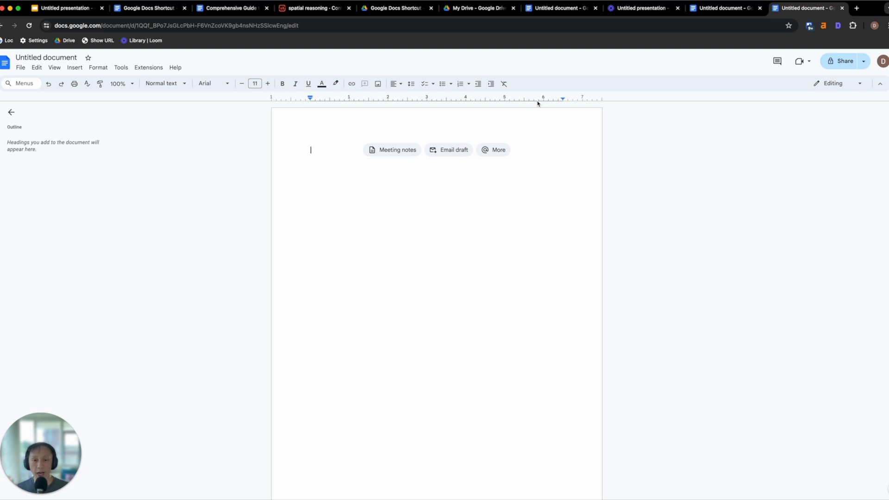
- Enter "Notes here" as the first line of the document and title the file "Notes here"
text(Notes here)
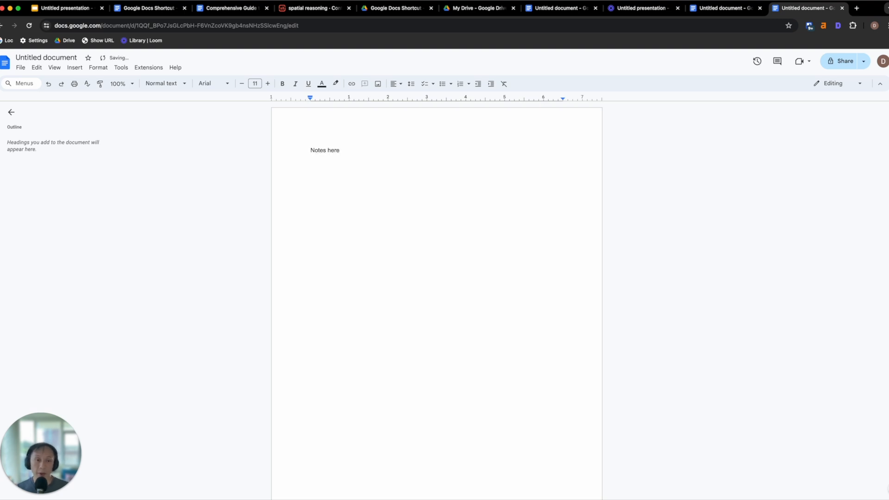
key(Return)
key(shift+Down)
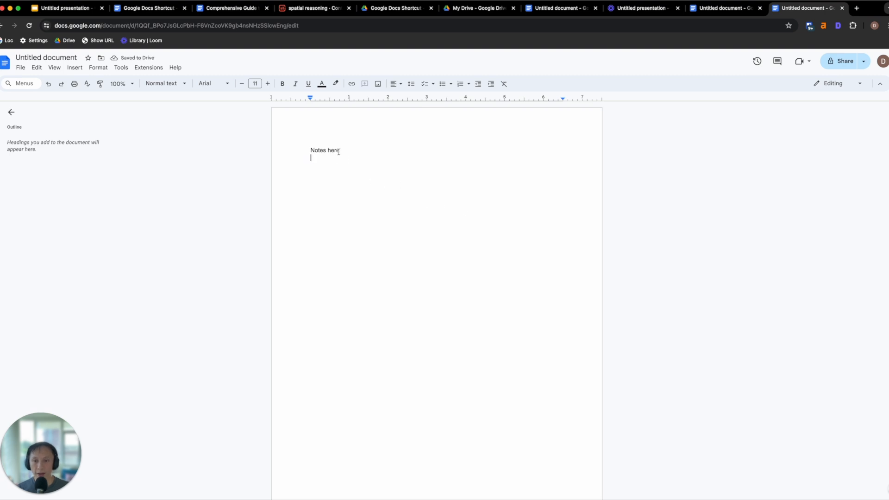
click(54, 57)
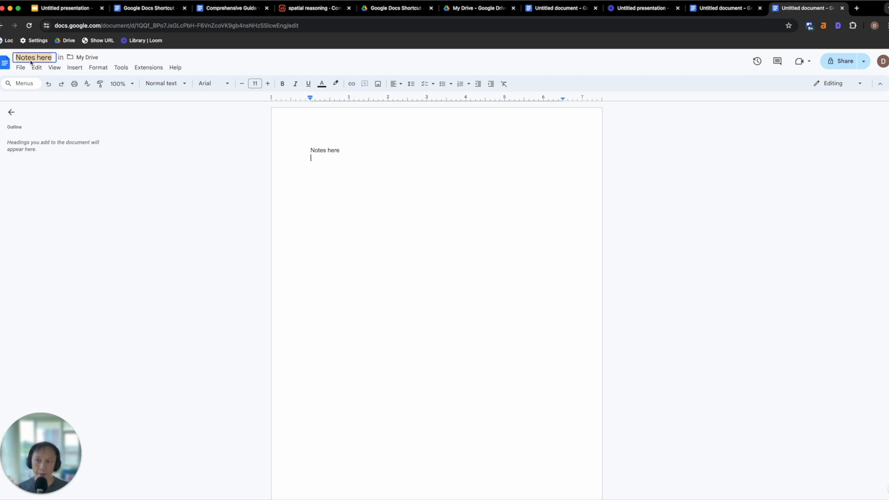
click(299, 191)
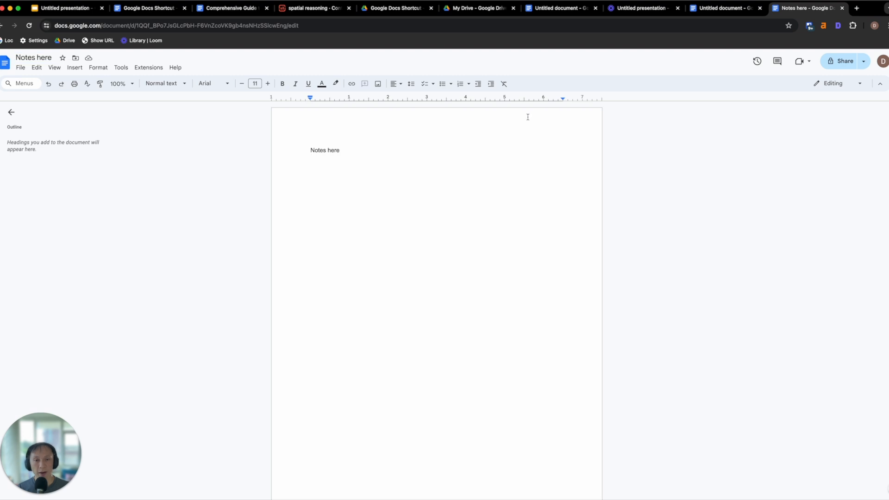
- Switch to My Drive and locate the "Notes here" document in the file list
click(468, 8)
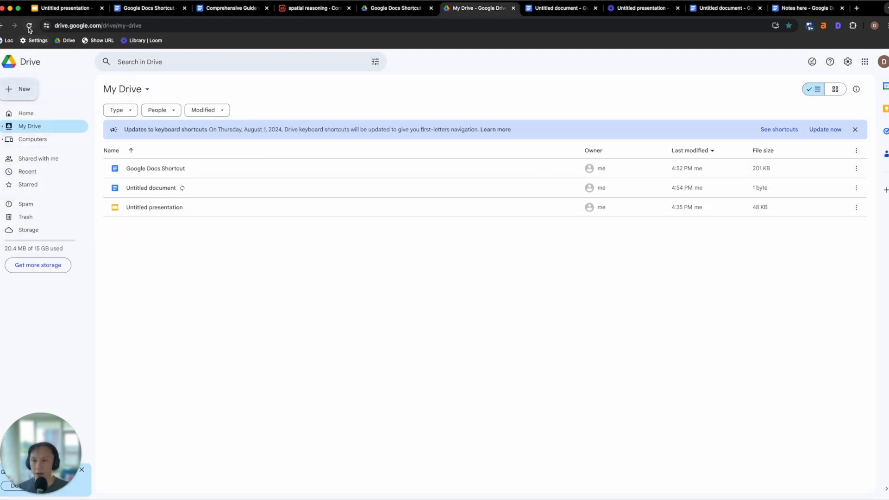
click(159, 188)
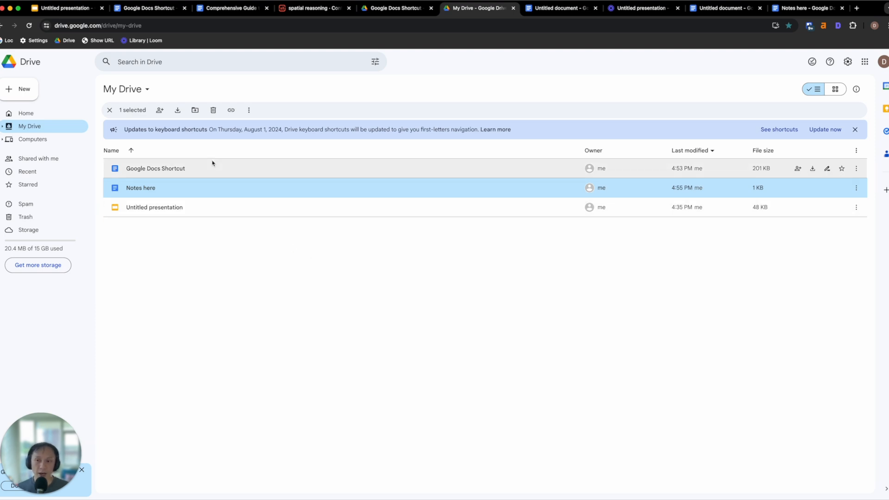
click(261, 245)
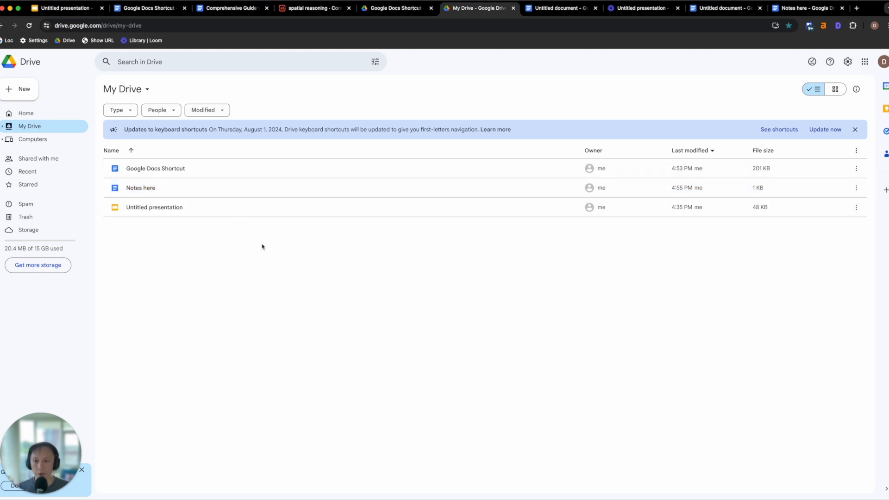
- Create a folder named "folder" in My Drive and move the "Notes here" document into it
click(31, 87)
click(52, 86)
text(f)
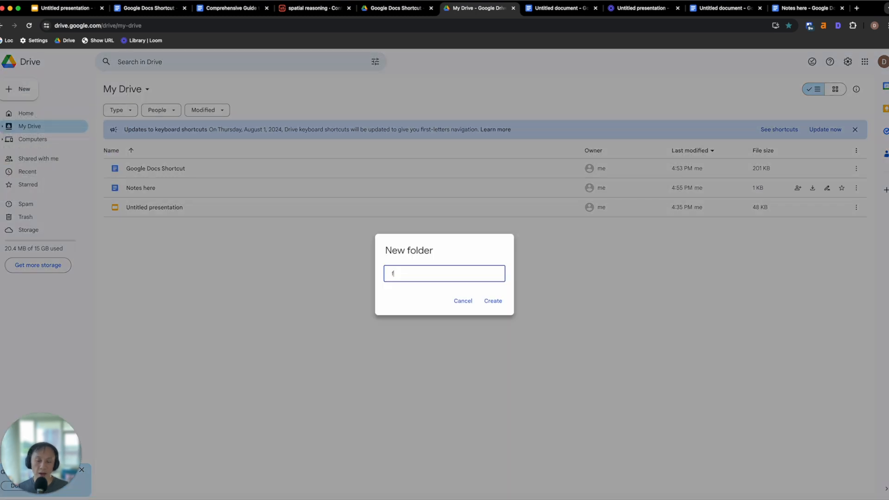
text(older)
key(Return)
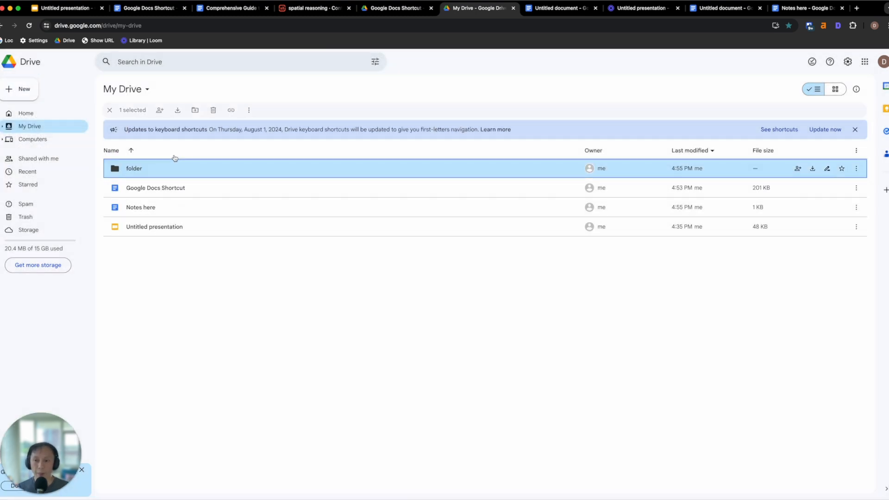
click(204, 204)
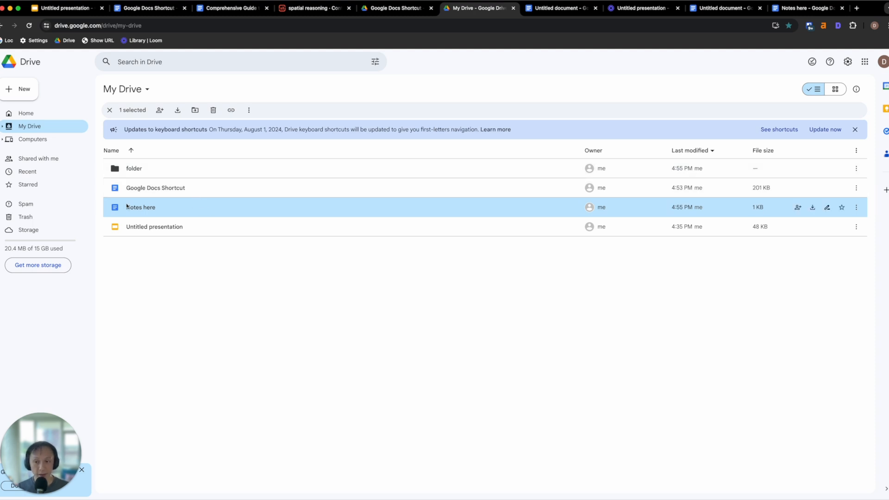
drag(132, 208, 229, 170)
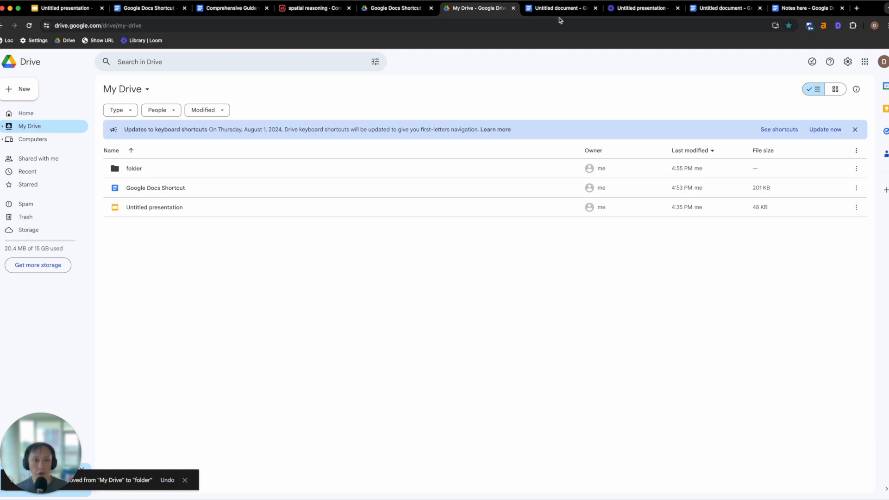
- Create one more blank document in a new tab through docs.new and close it again
key(super+t)
text(docs.new)
key(Return)
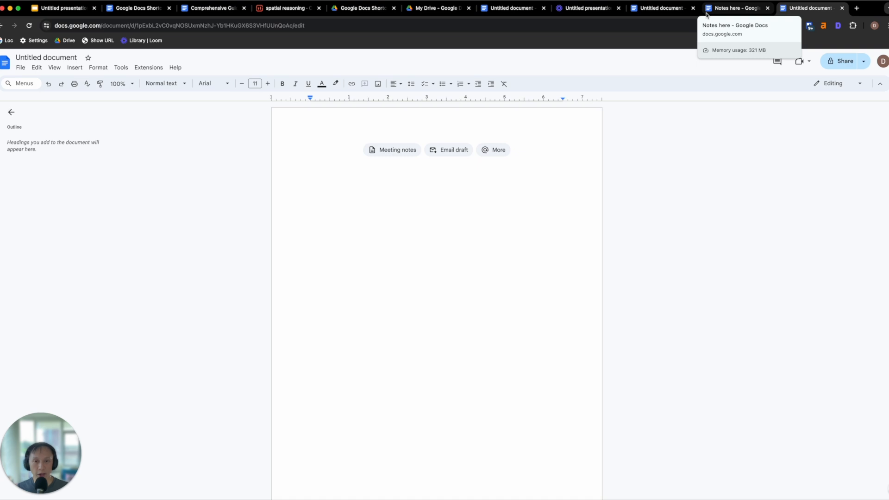
click(842, 8)
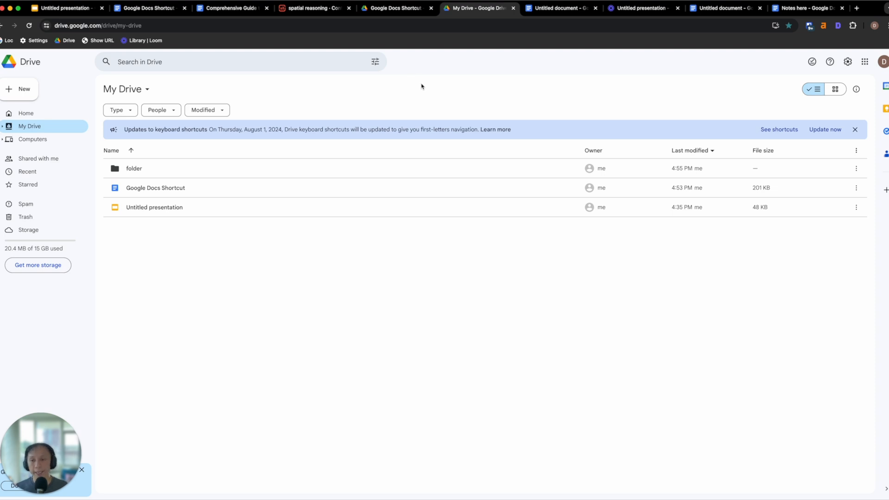
- Create a blank Google Sheets spreadsheet in a new tab through sheets.new
key(super+t)
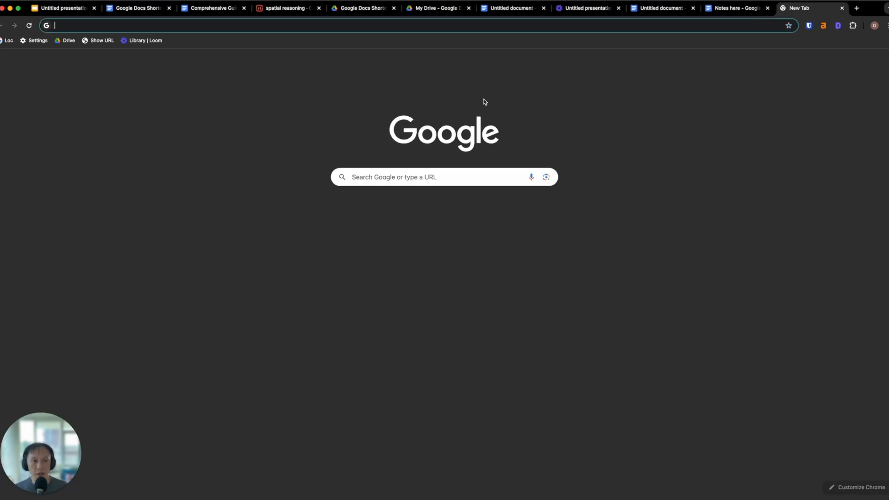
text(shee)
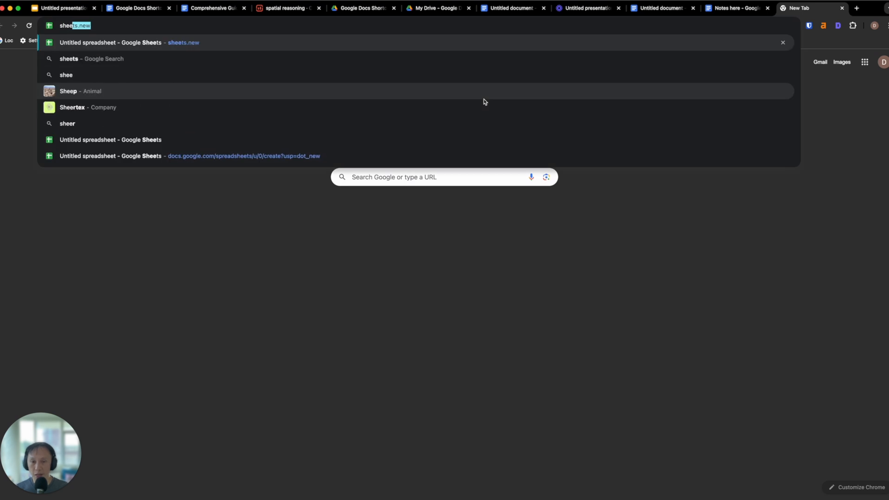
key(Return)
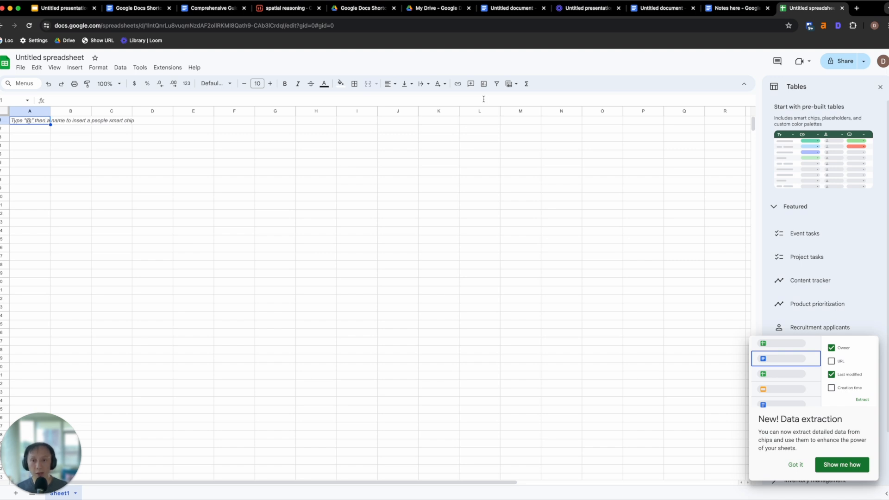
- Create a blank Google Slides presentation in the same tab through slides.new
key(super+l)
text(slides.new)
key(Return)
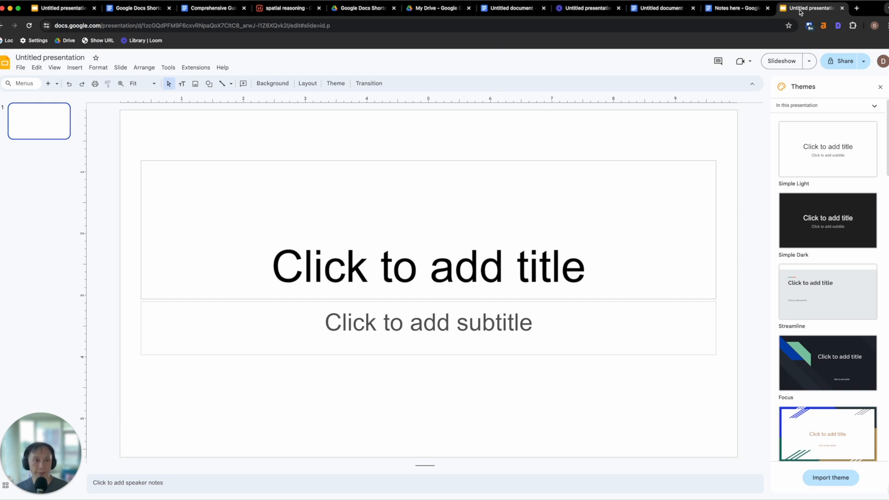
- Close the new presentation, the "Notes here" document and the last untitled document, and return to the Google Docs Shortcut document
key(super+w)
key(super+w)
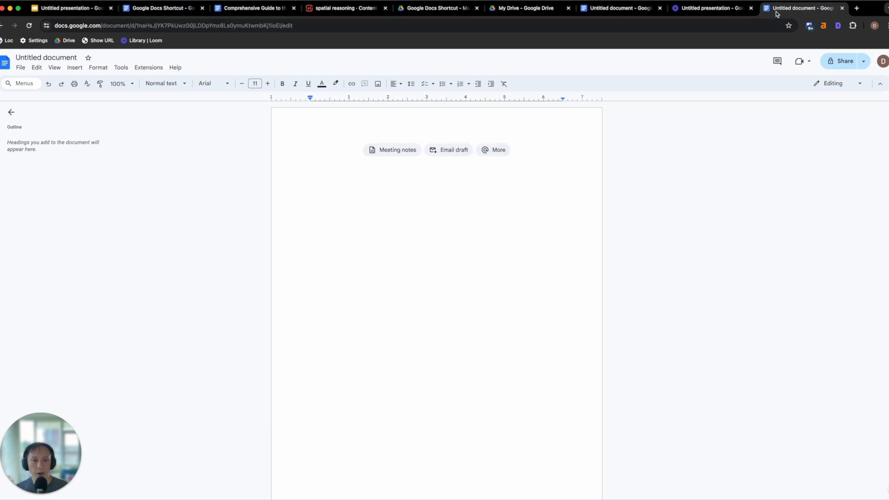
key(super+w)
click(648, 8)
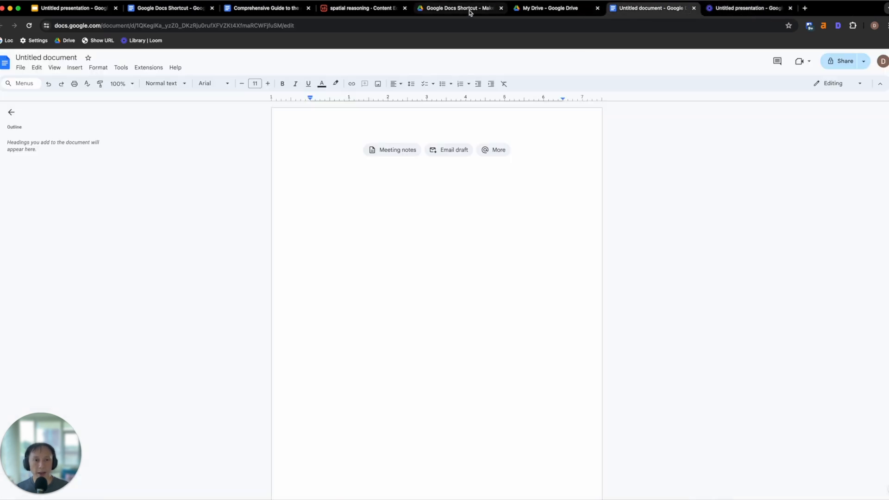
click(174, 9)
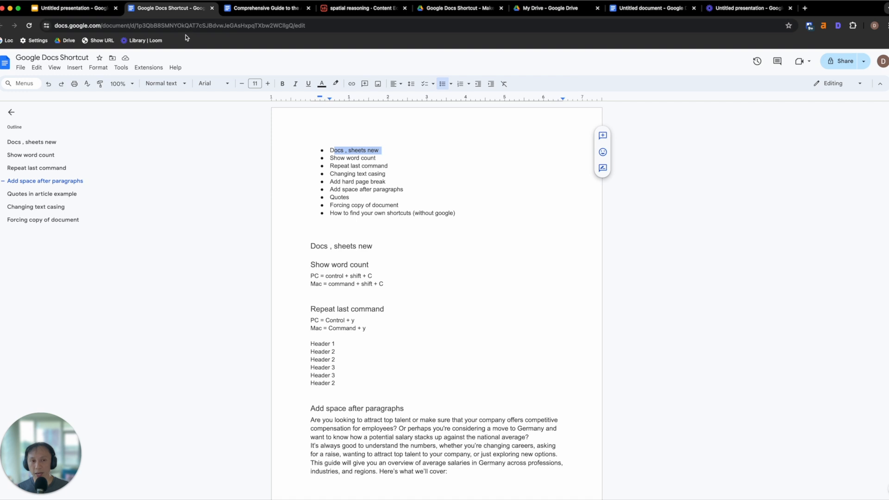
- Enable the word count display while typing and select the text under "Add space after paragraphs" to count its words
click(384, 159)
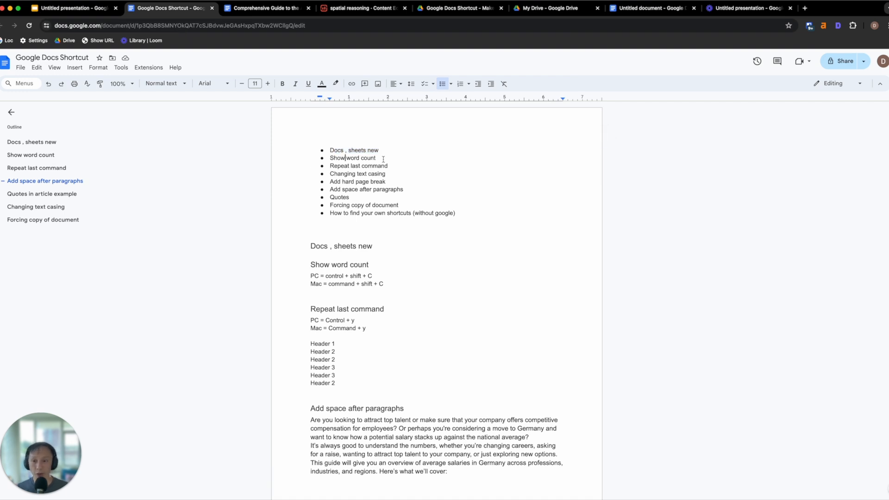
click(126, 70)
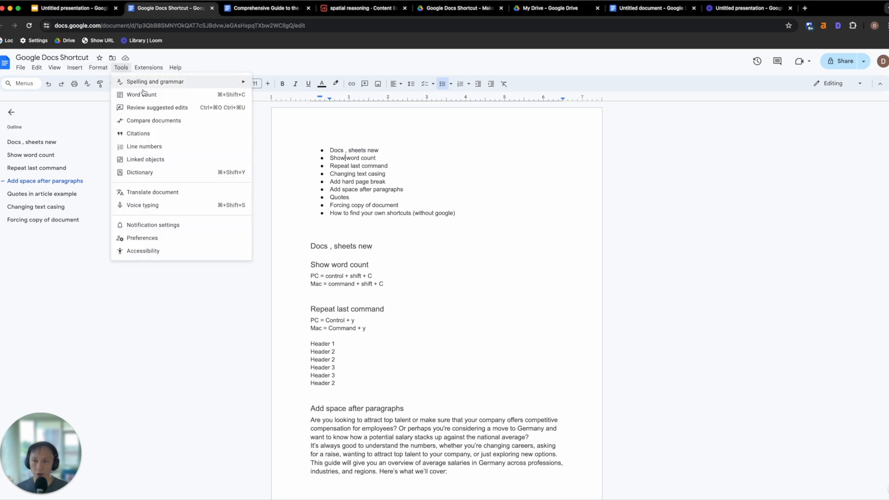
click(141, 92)
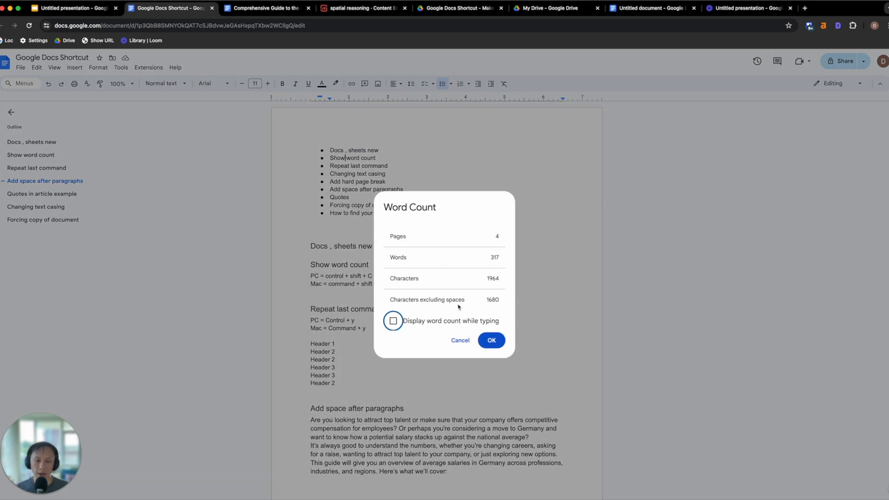
click(393, 321)
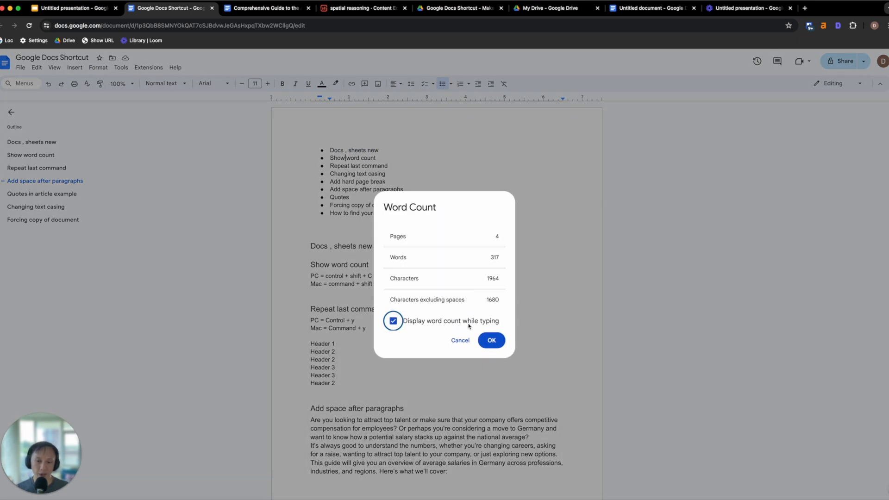
click(491, 340)
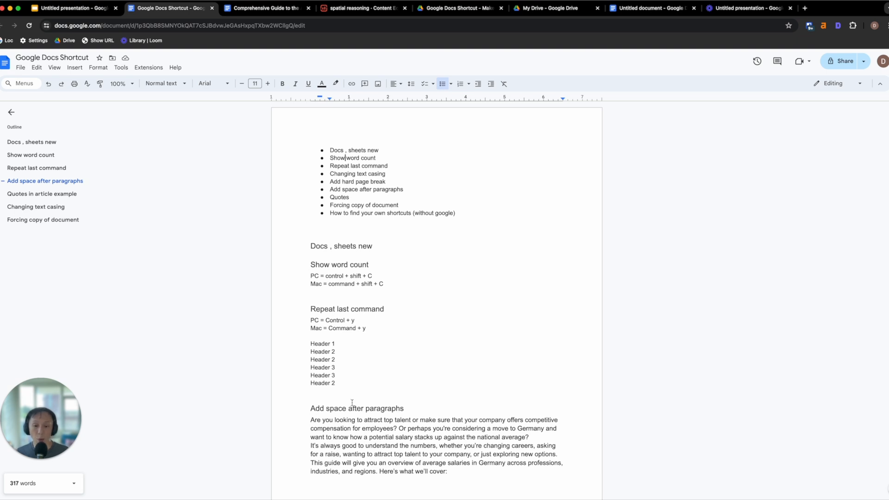
drag(315, 420, 447, 471)
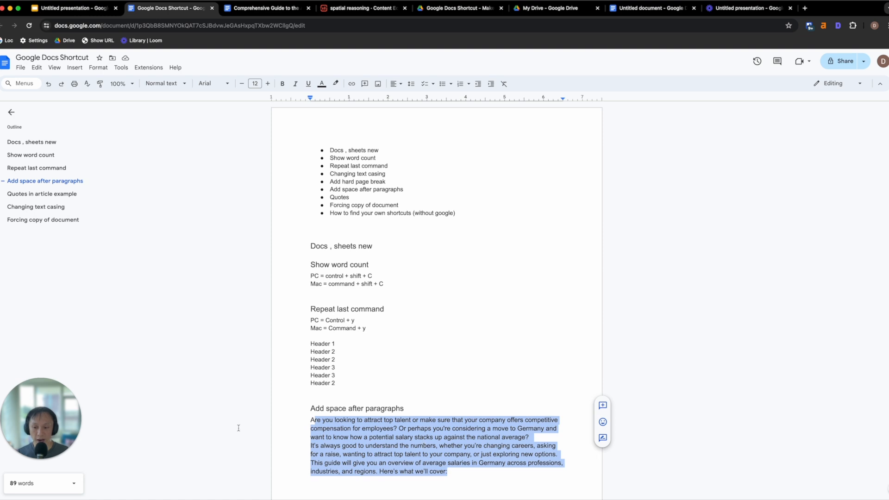
- View the word count details for the Mac shortcut text under "Show word count", opening them twice without changing the settings
click(395, 427)
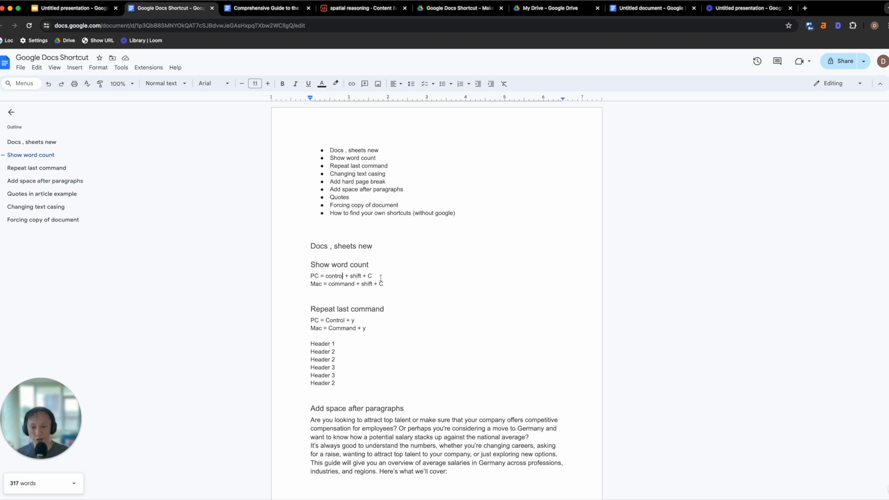
drag(324, 283, 386, 284)
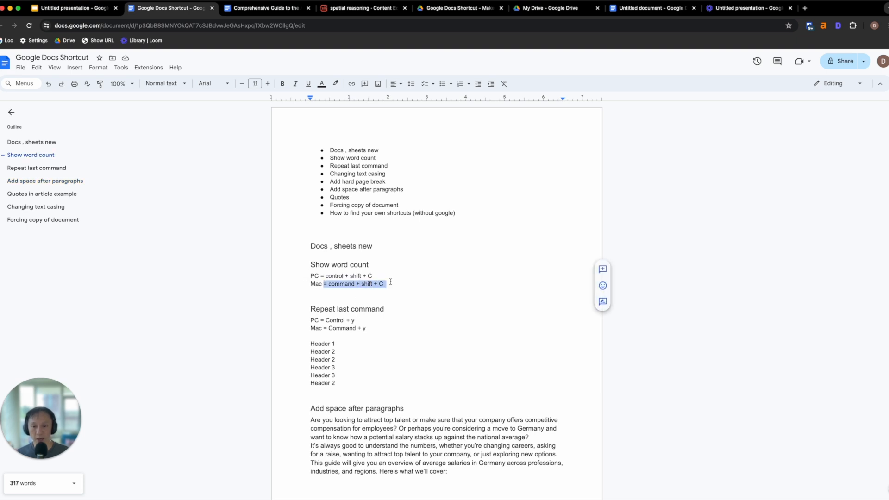
key(super+shift+c)
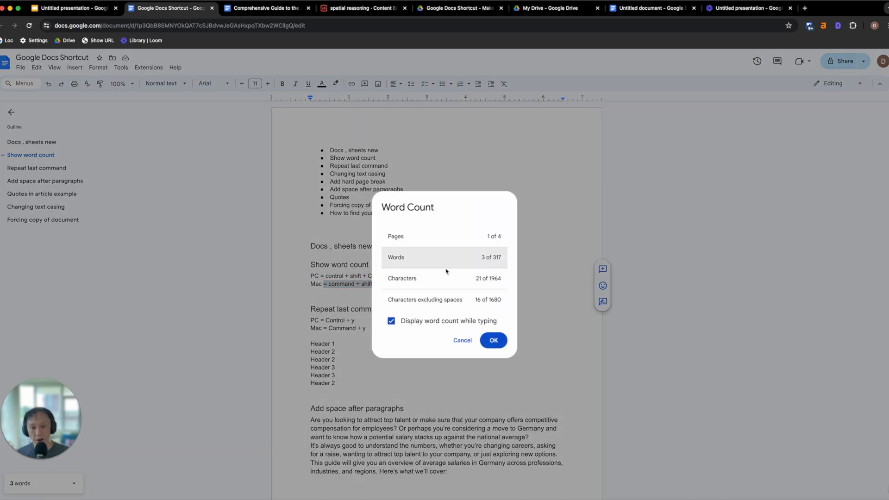
click(462, 340)
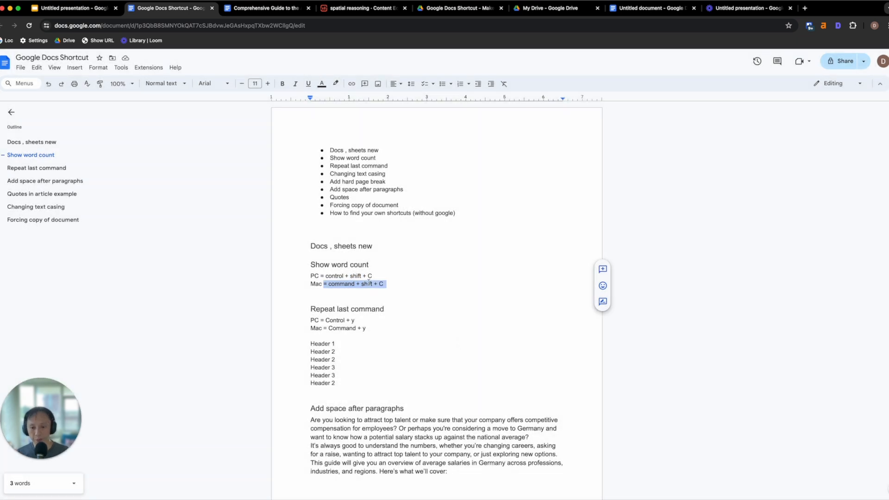
key(super+shift+c)
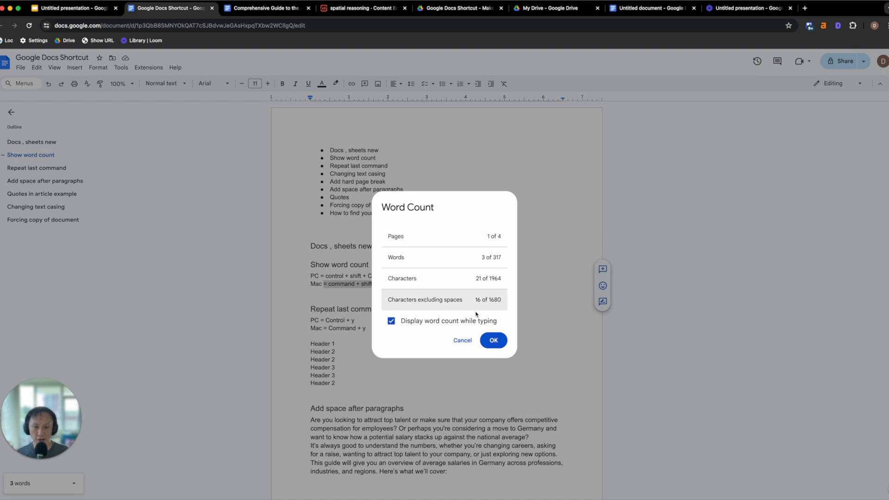
click(462, 340)
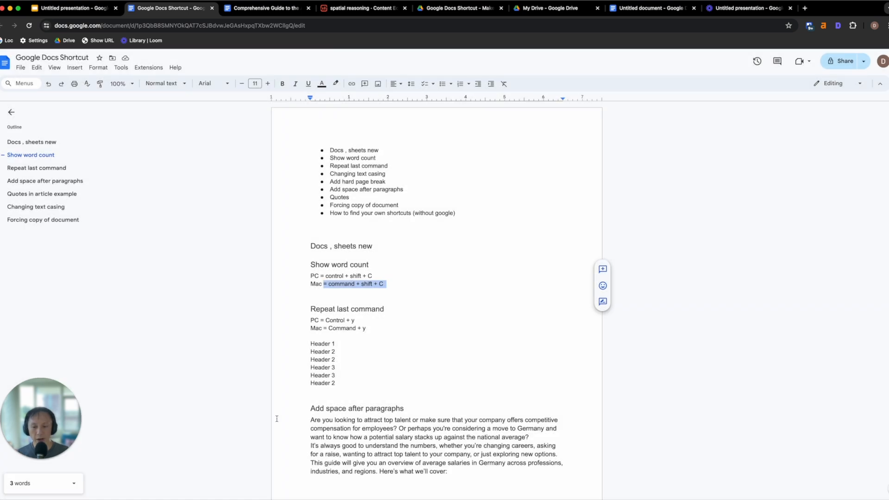
click(413, 309)
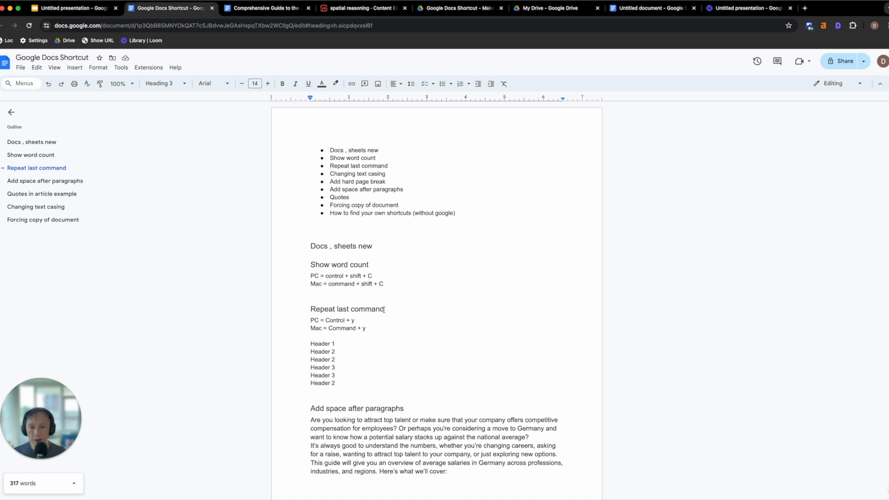
click(400, 164)
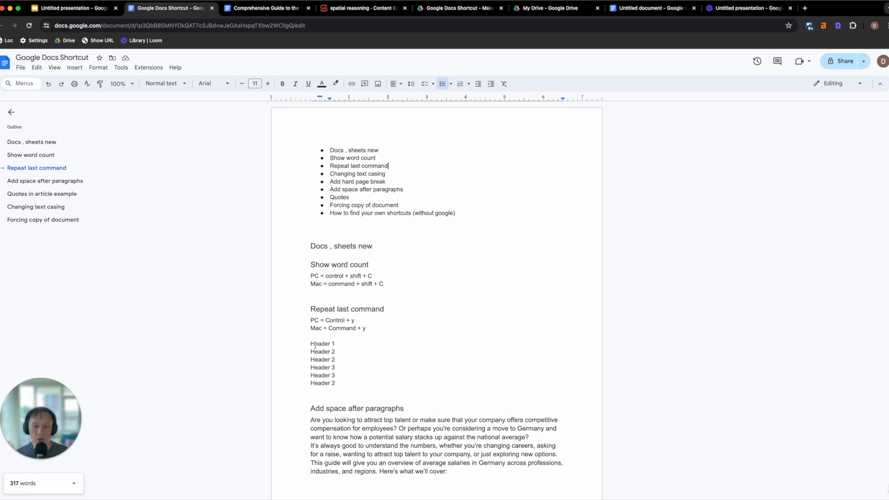
drag(310, 344, 342, 344)
click(345, 343)
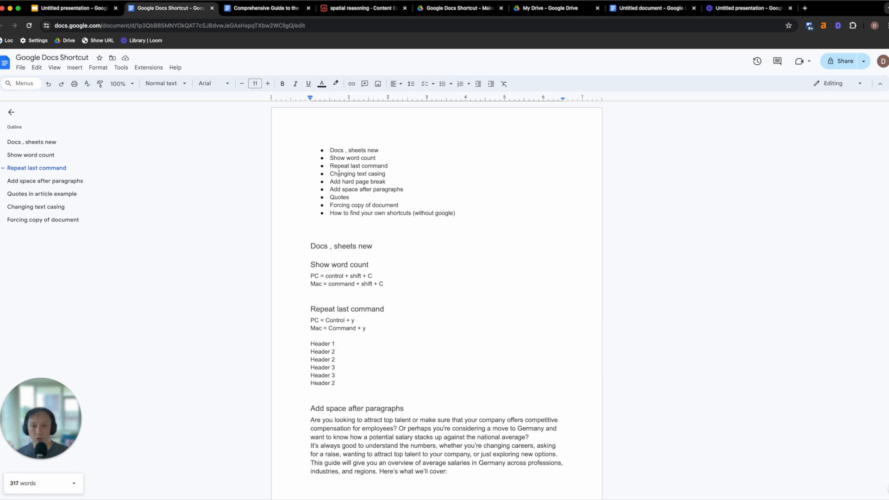
drag(338, 173, 388, 175)
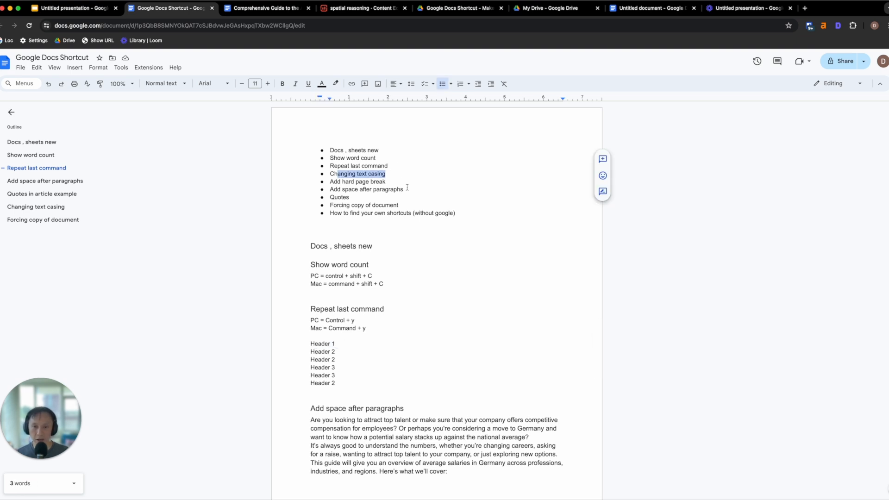
click(356, 351)
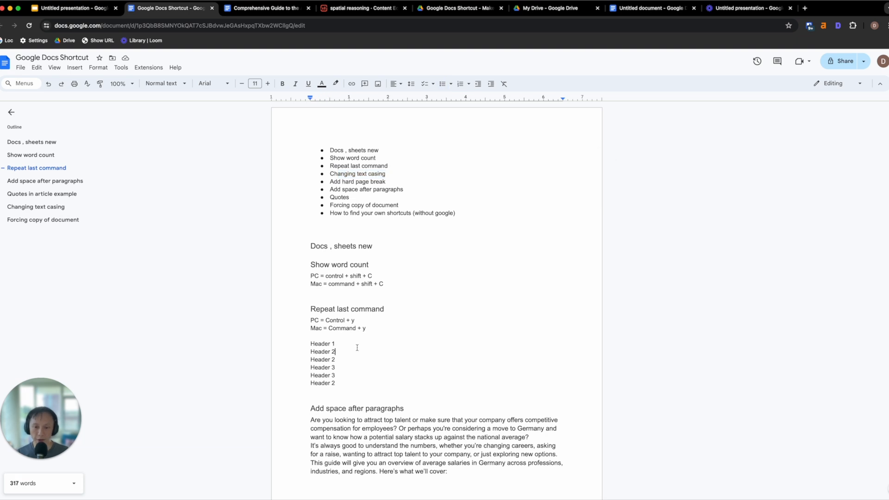
scroll(398, 354, down, 1)
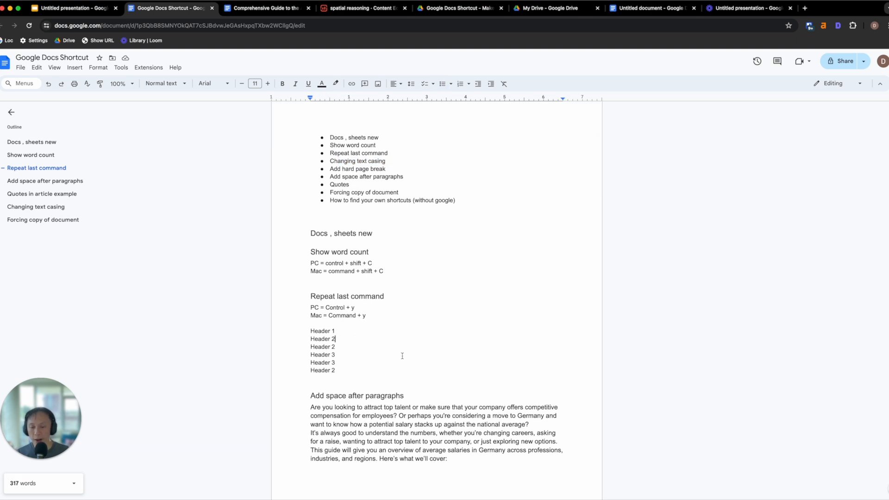
- Apply the Heading 1 style to the "Header 1" line under "Repeat last command"
click(360, 330)
click(341, 363)
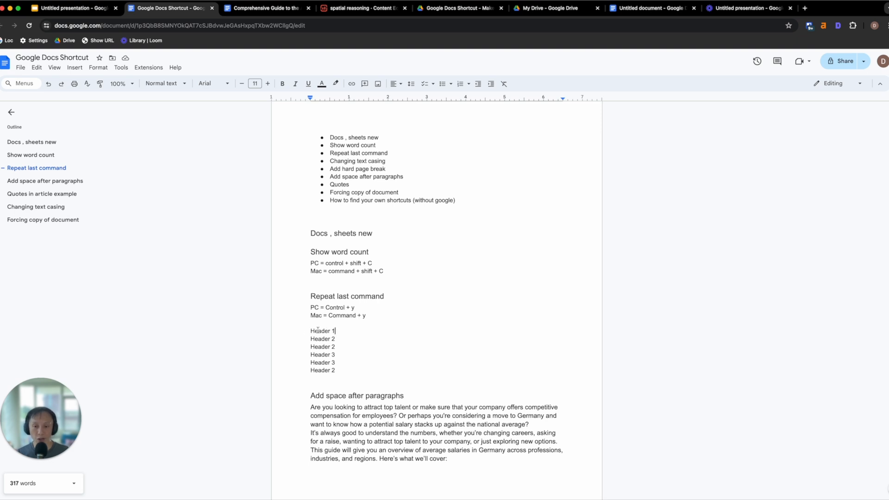
click(169, 86)
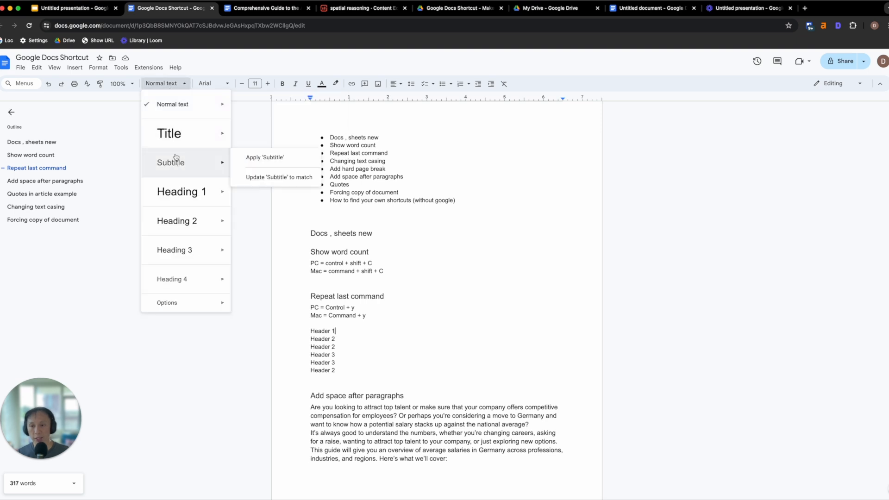
mouse_move(181, 191)
click(272, 187)
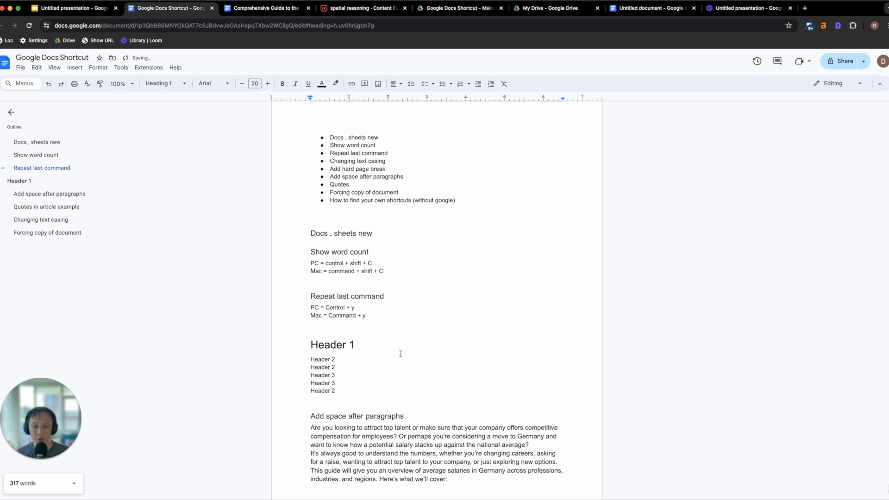
- Check which key combination the paragraph styles list for applying Heading 1, leaving the first "Header 2" line unstyled
click(353, 359)
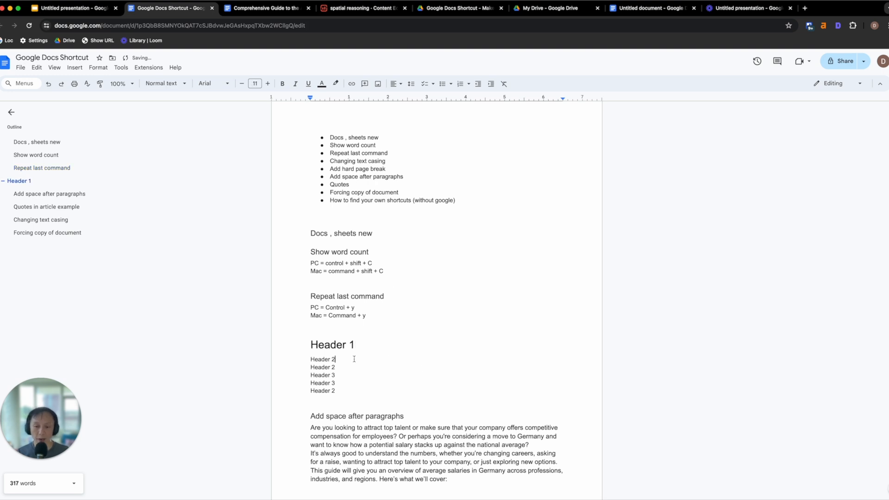
click(174, 84)
mouse_move(197, 201)
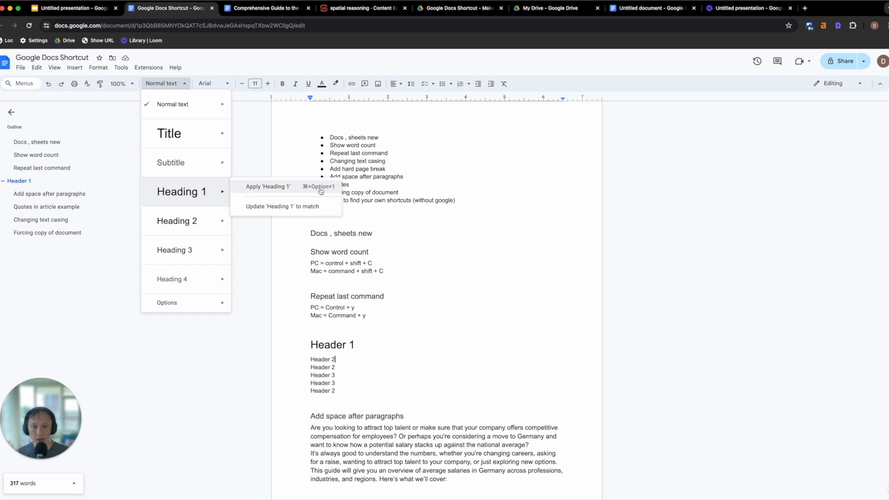
click(363, 381)
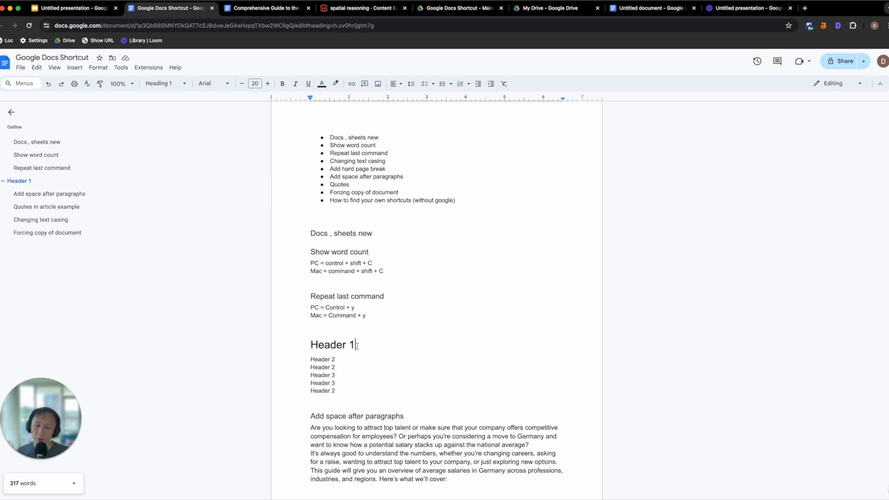
- Apply Heading 2 to the first "Header 2" line and repeat it on the other two "Header 2" lines
click(344, 358)
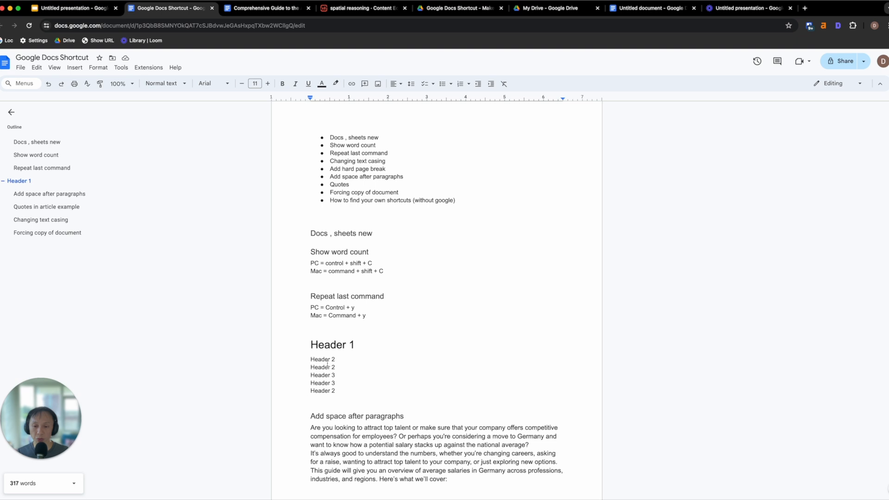
click(184, 84)
mouse_move(180, 219)
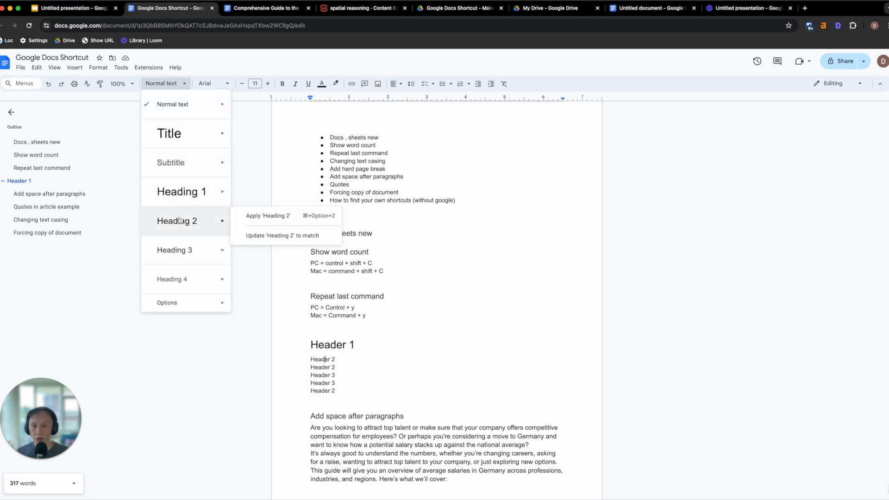
click(260, 216)
key(Down)
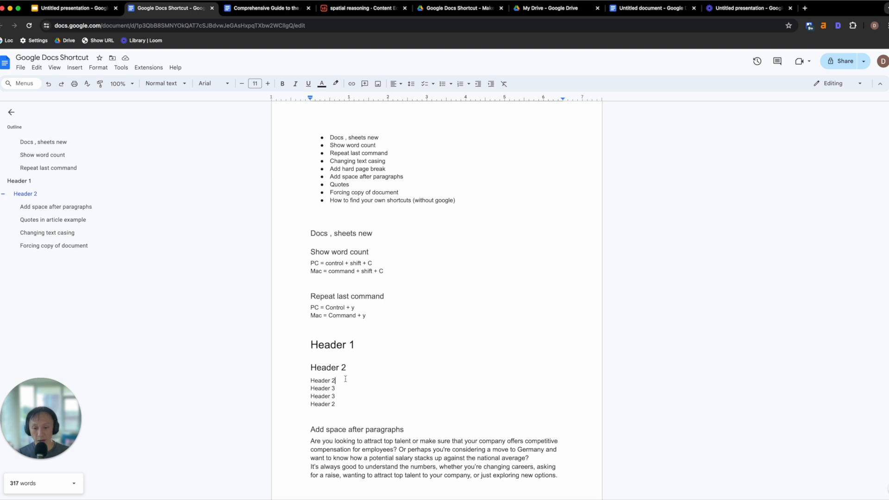
key(super+alt+2)
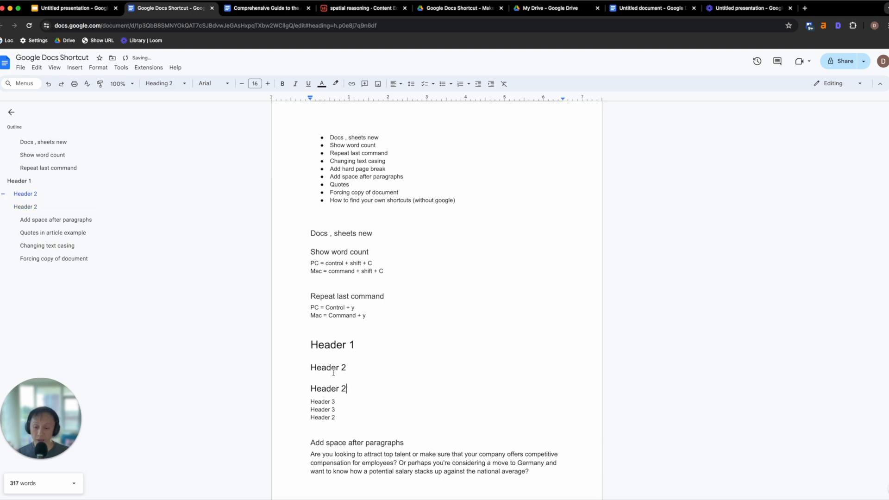
click(334, 417)
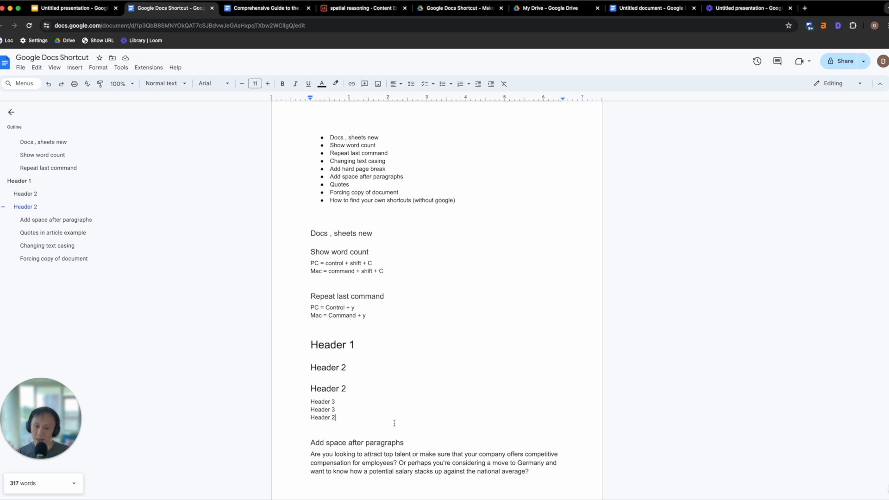
key(super+alt+2)
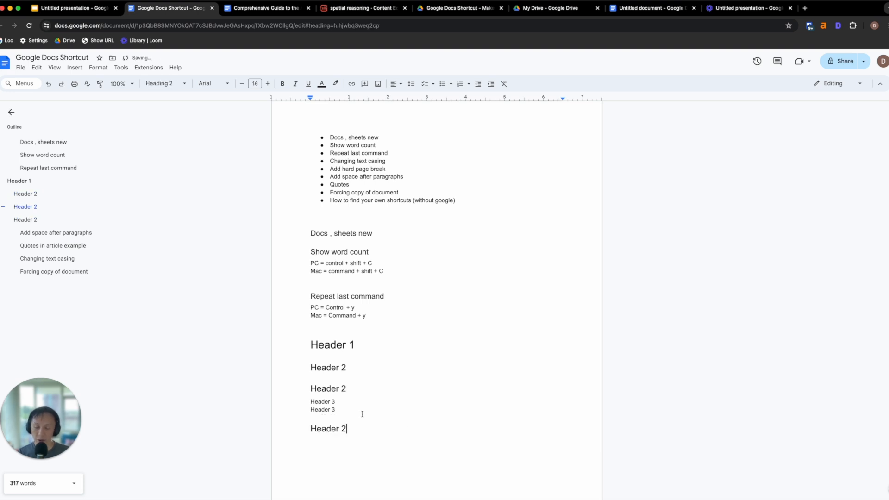
- Apply Heading 3 to the first "Header 3" line and repeat the formatting on the second "Header 3" line
scroll(324, 385, down, 1)
click(325, 387)
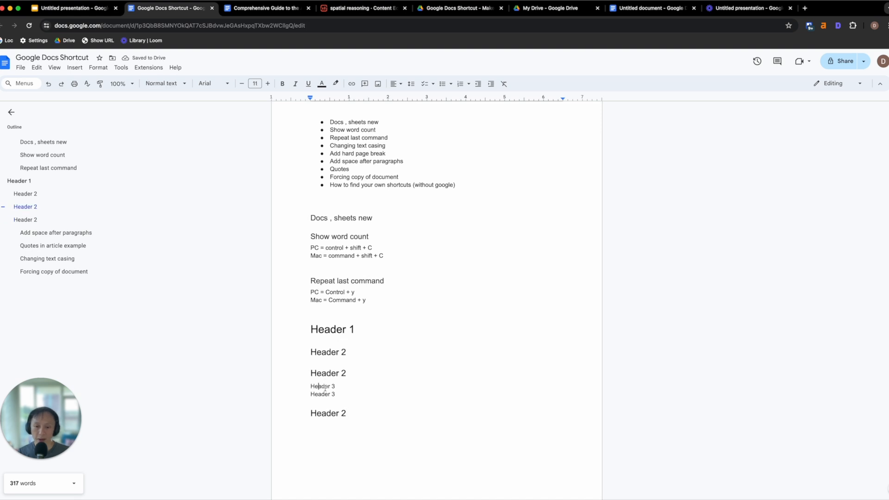
click(162, 83)
mouse_move(185, 234)
mouse_move(215, 252)
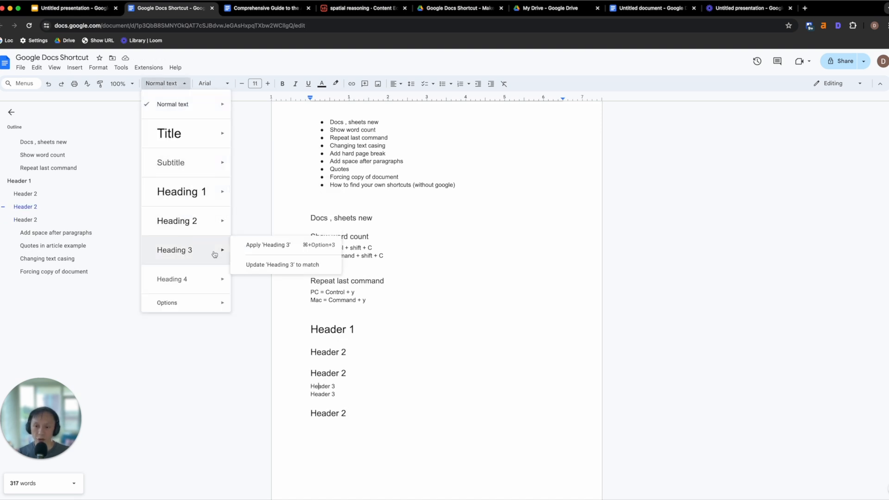
click(254, 248)
scroll(331, 393, down, 2)
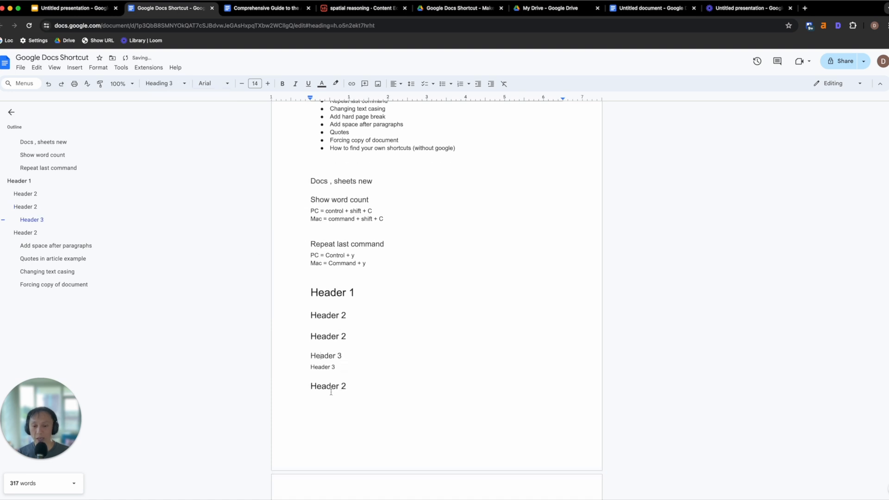
click(347, 367)
key(super+y)
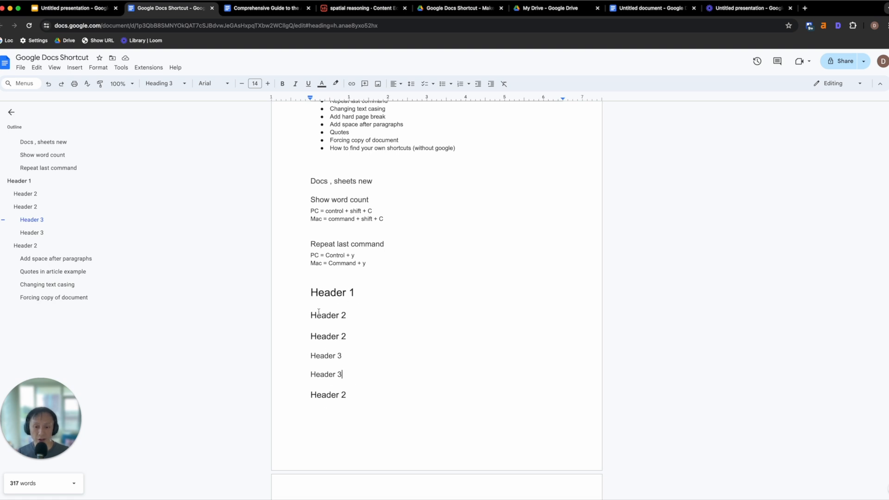
- Delete all the sample header lines under "Repeat last command" along with the leftover empty lines before "Add space after paragraphs"
click(307, 292)
shift+click(355, 393)
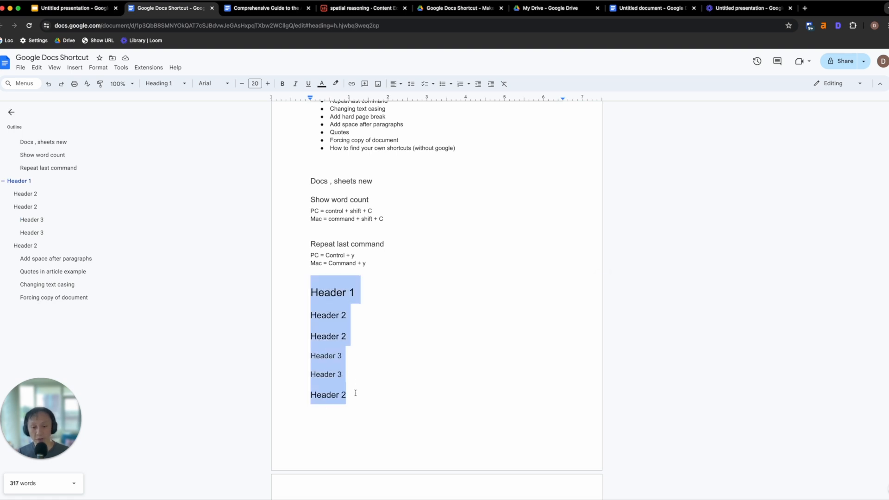
key(BackSpace)
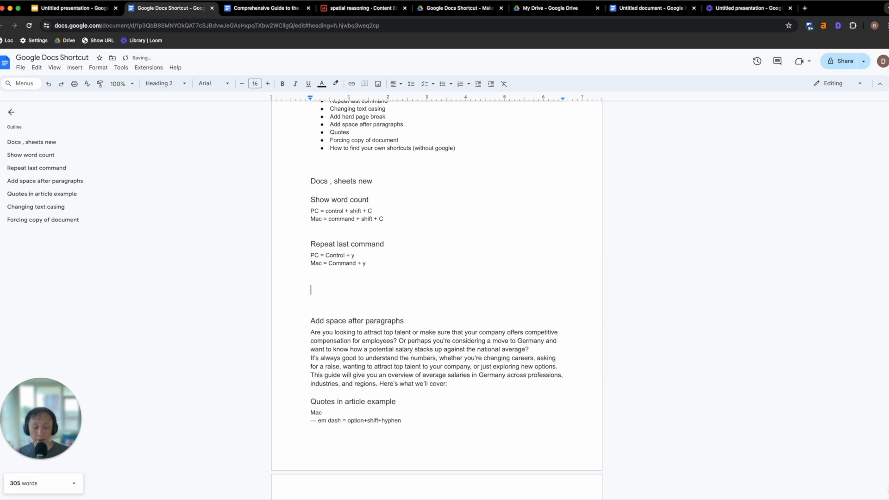
key(BackSpace)
key(BackSpace)
click(349, 277)
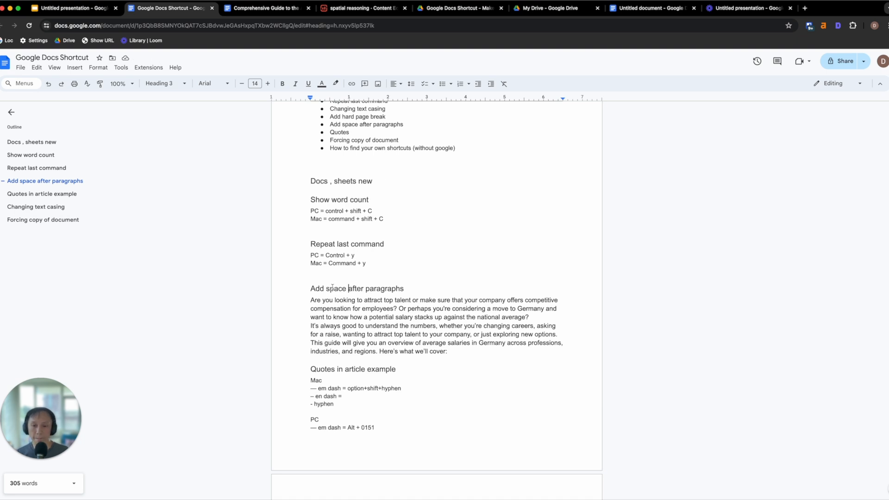
- Select the whole "Add space after paragraphs" heading text
triple_click(393, 293)
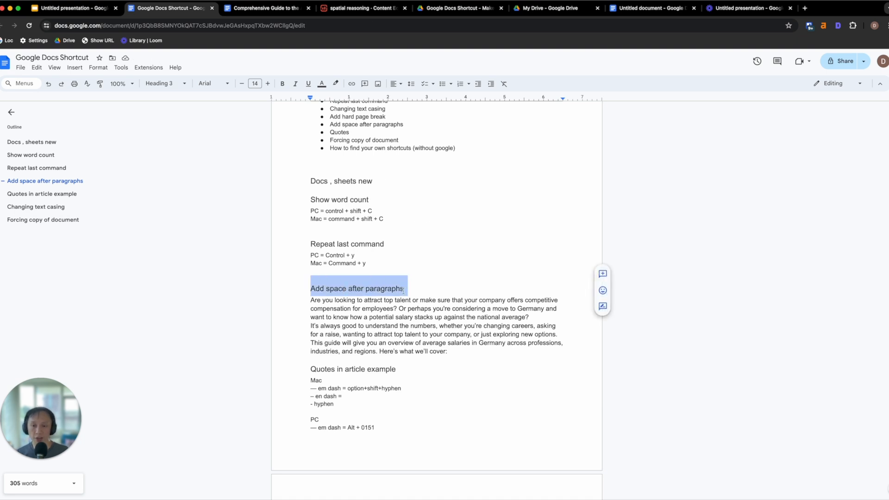
click(393, 293)
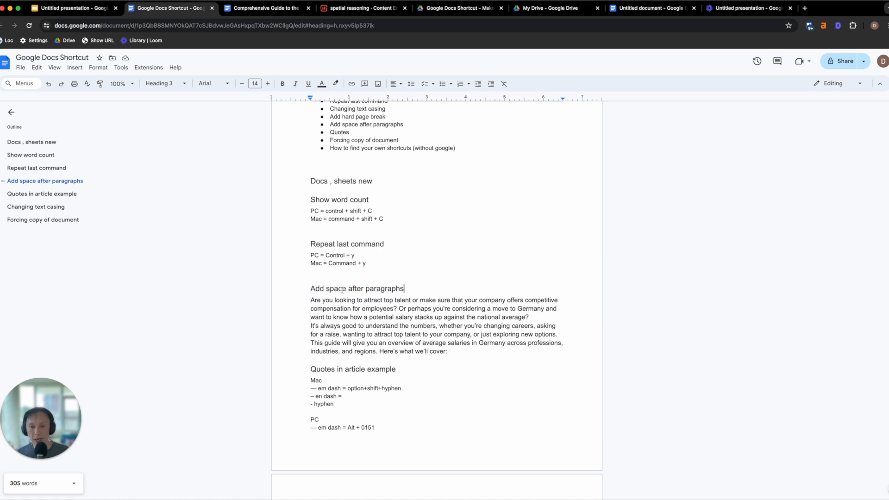
drag(312, 289, 346, 288)
click(421, 288)
click(357, 288)
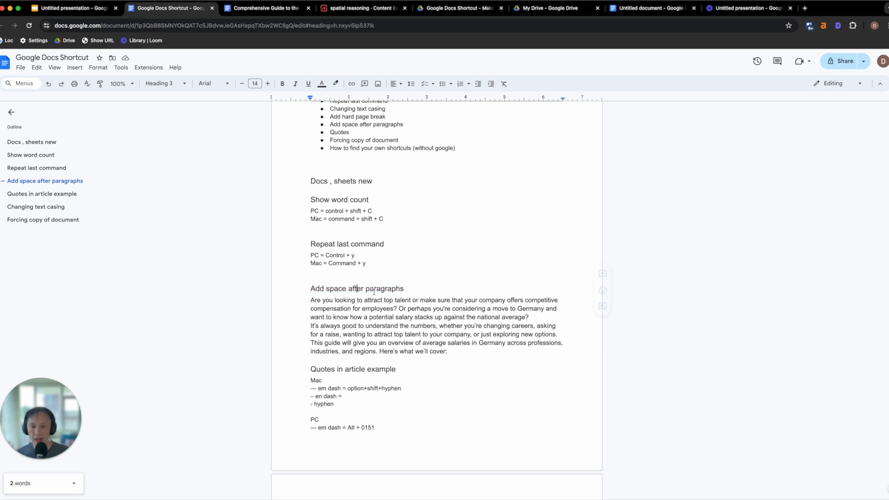
drag(414, 289, 309, 289)
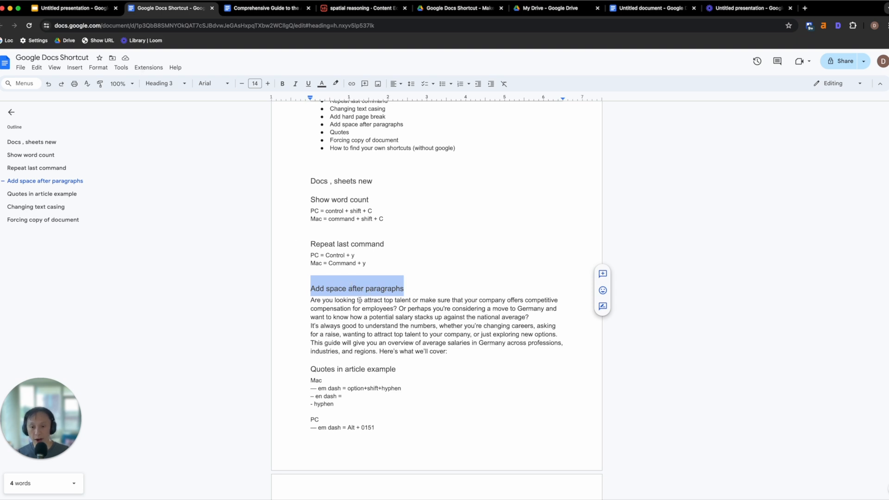
- Change the capitalization of the selected "Add space after paragraphs" heading to Title Case
click(99, 68)
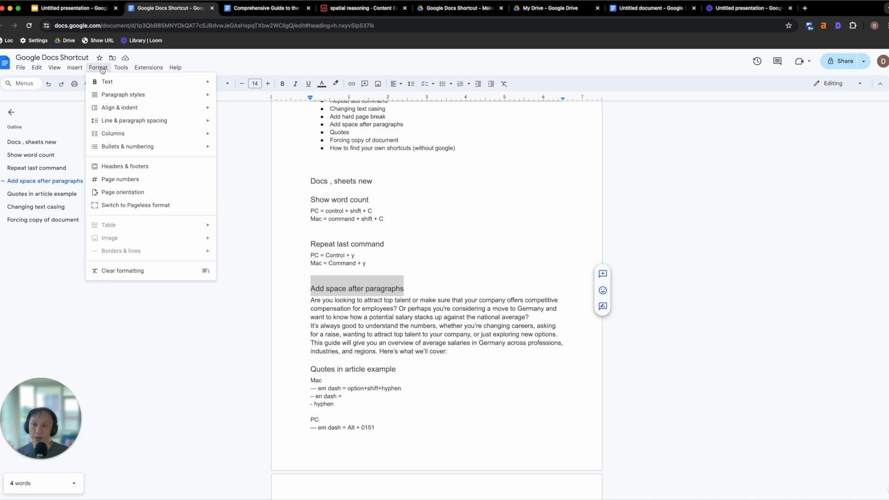
mouse_move(100, 81)
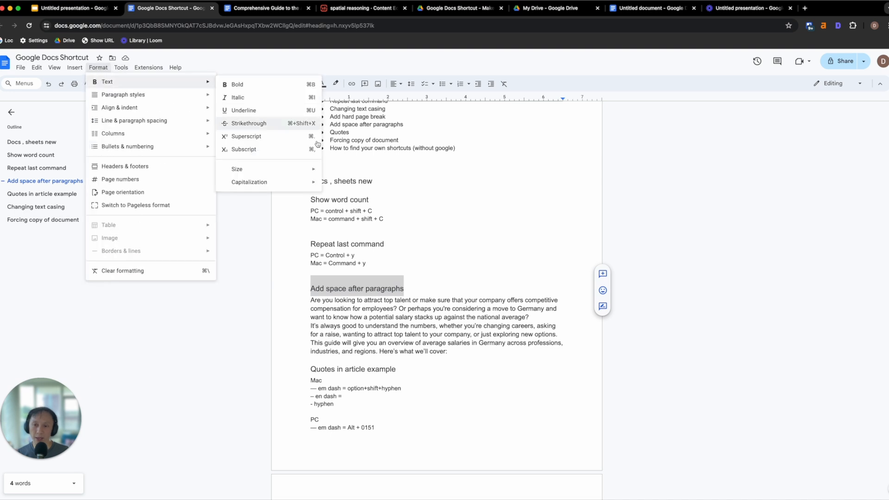
mouse_move(301, 184)
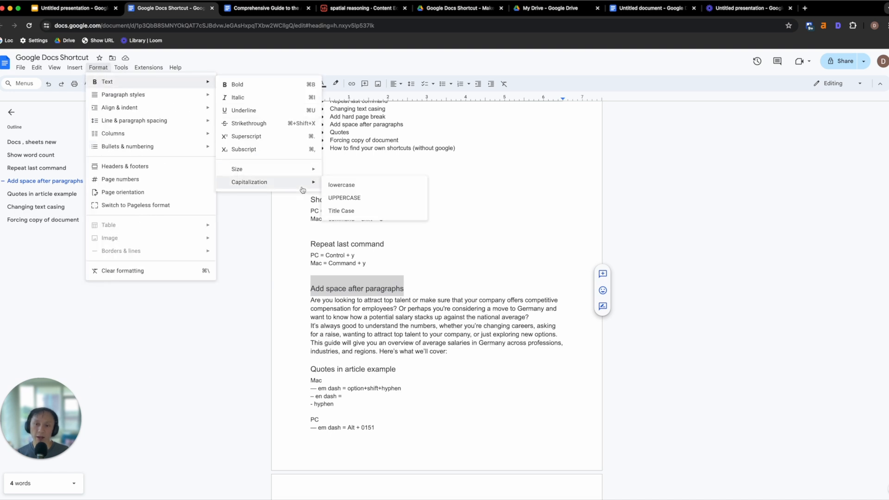
click(364, 213)
click(351, 287)
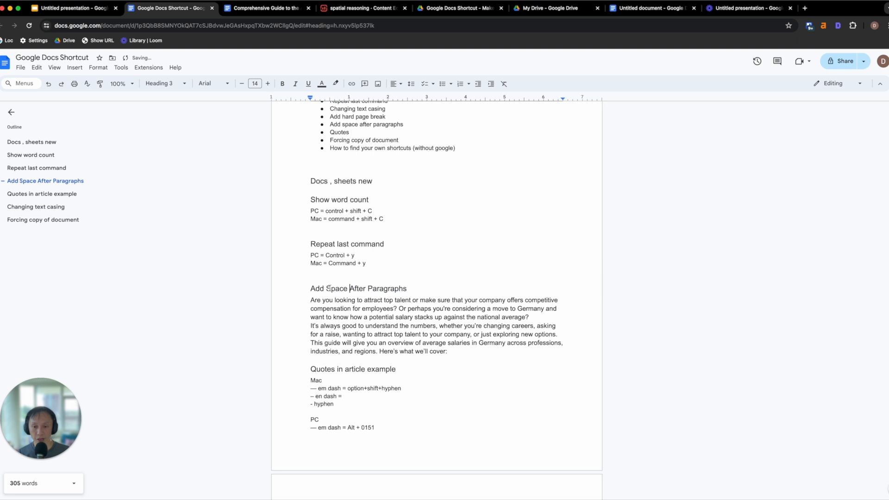
- Repeat the title-case change on the "Quotes in article example" and "Changing text casing" headings
scroll(389, 288, down, 2)
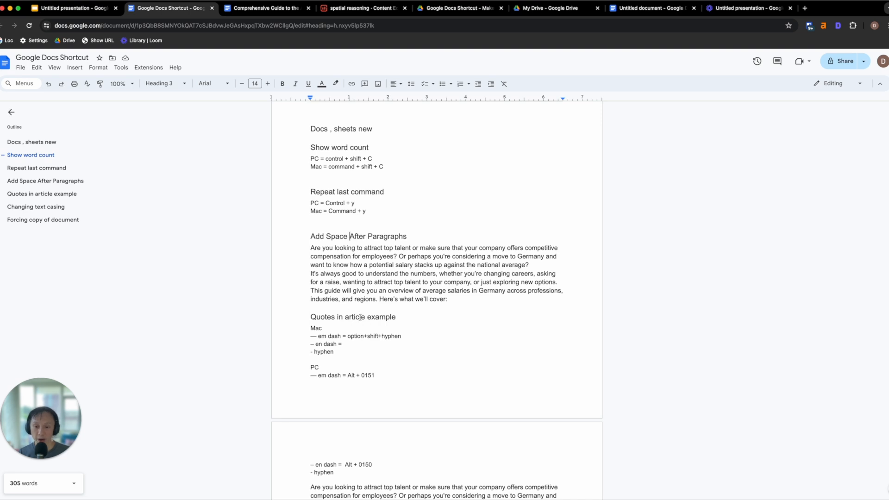
drag(398, 317, 298, 317)
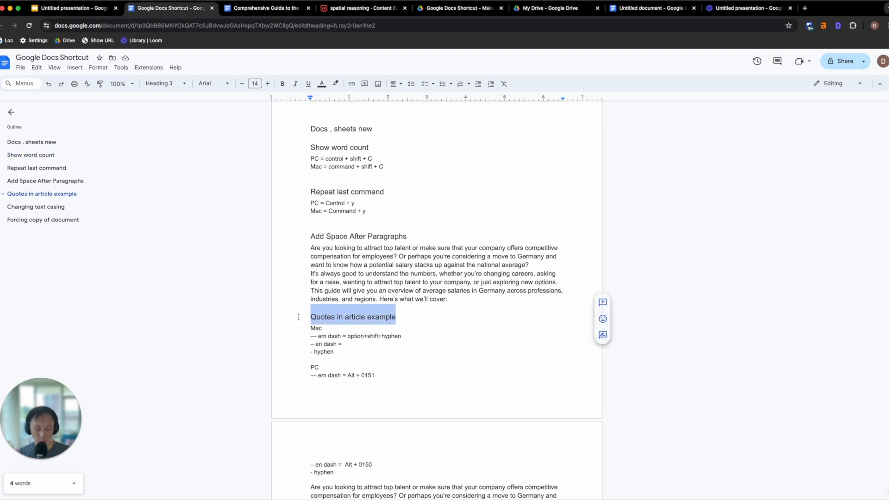
key(super+y)
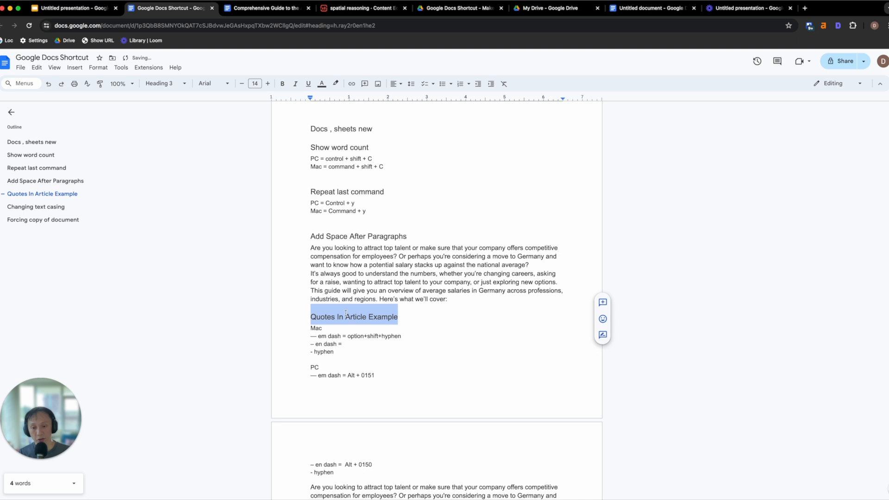
scroll(417, 296, down, 4)
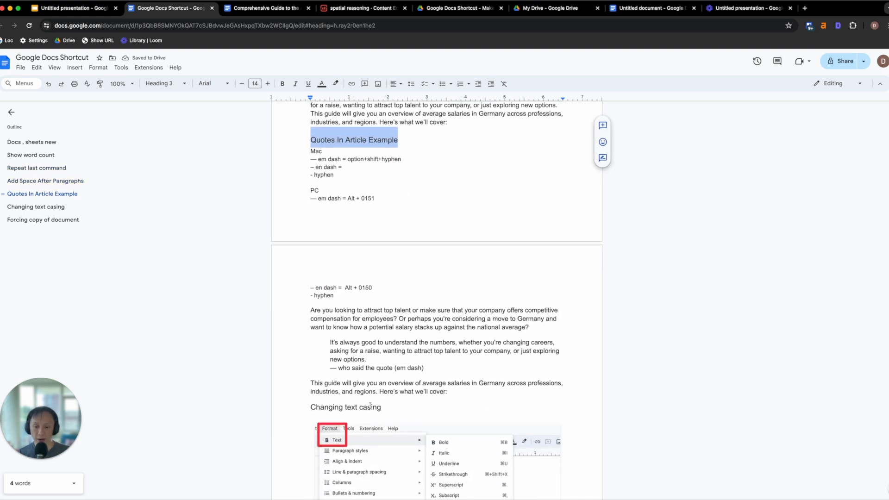
triple_click(371, 408)
key(super+y)
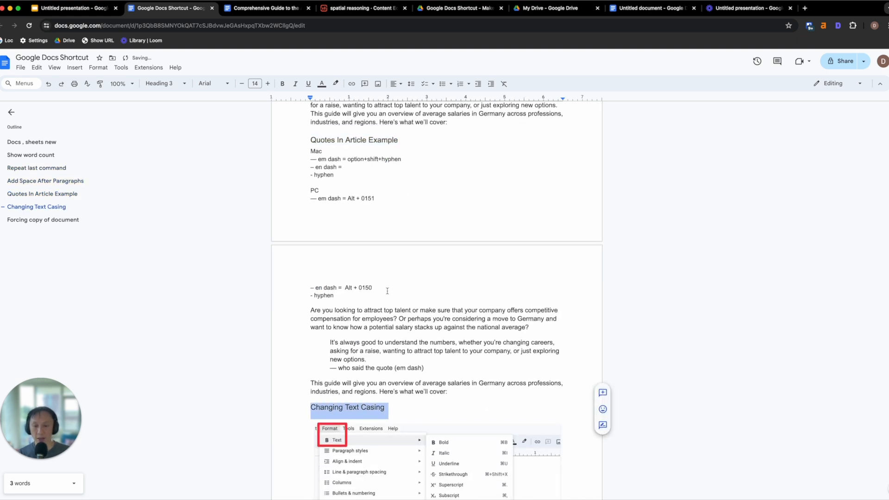
click(372, 287)
scroll(400, 259, up, 6)
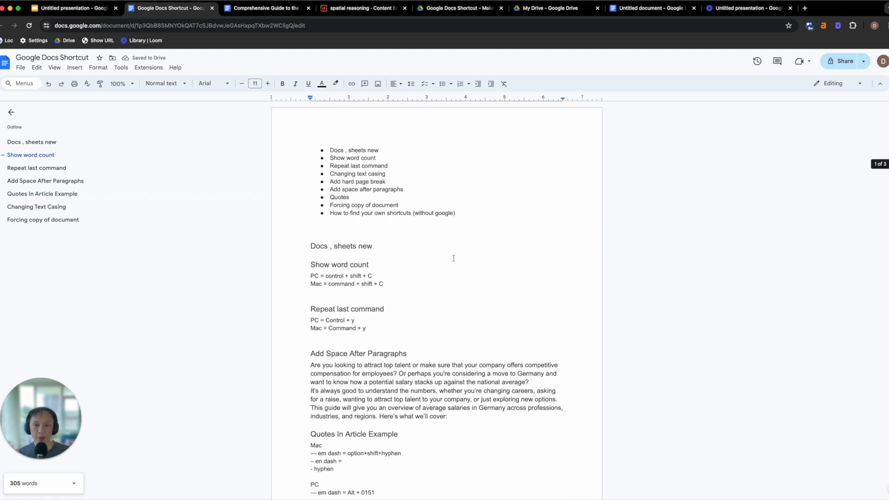
drag(329, 166, 399, 175)
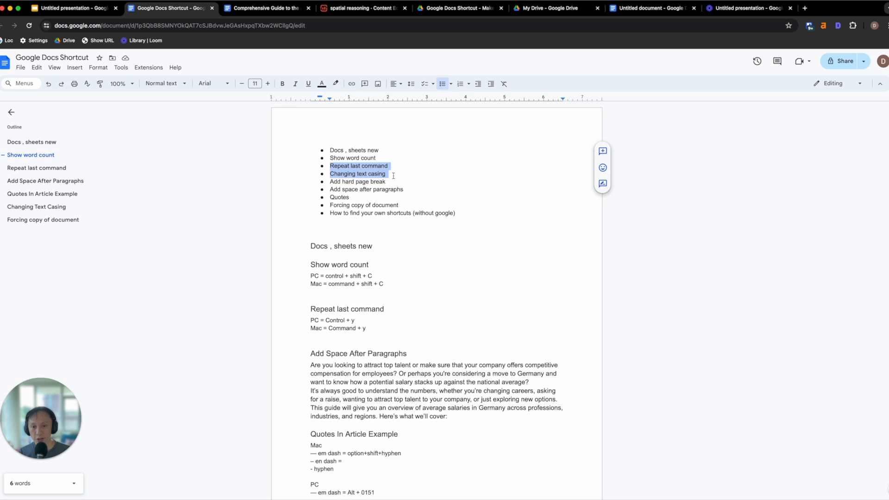
click(396, 176)
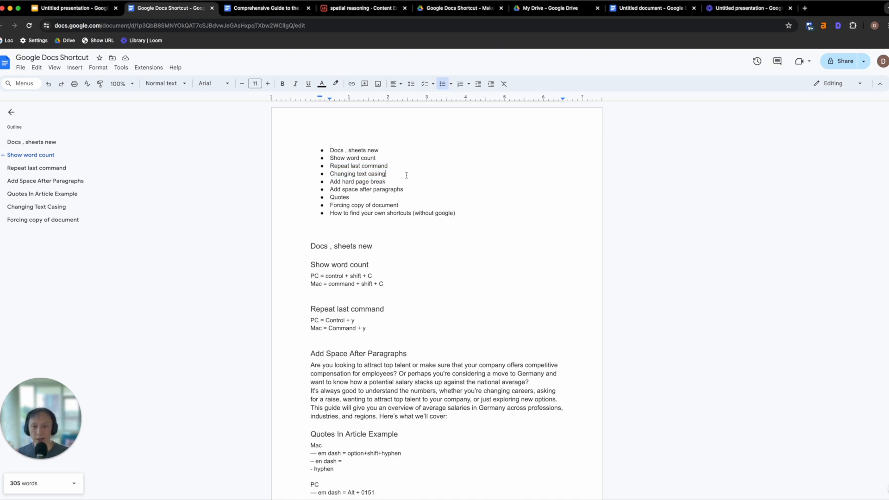
click(396, 182)
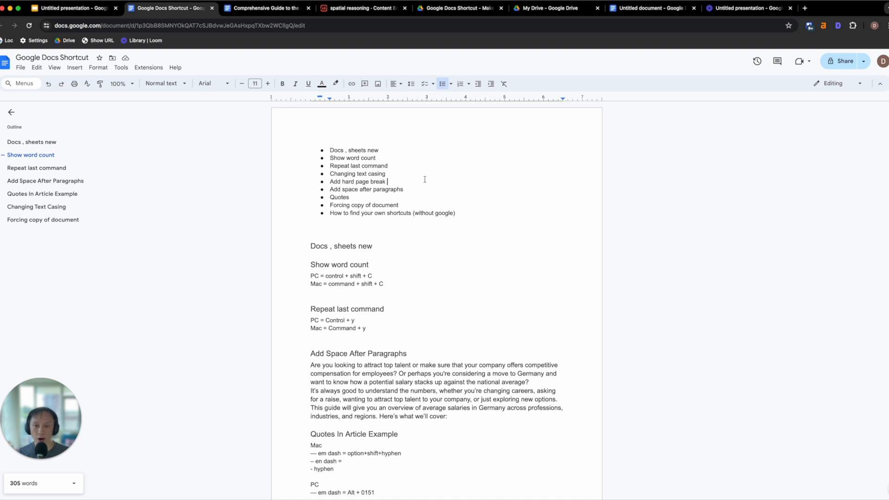
- Insert a page break on a new line below "Mac = Command + y" and remove the break again
scroll(426, 185, down, 3)
click(419, 274)
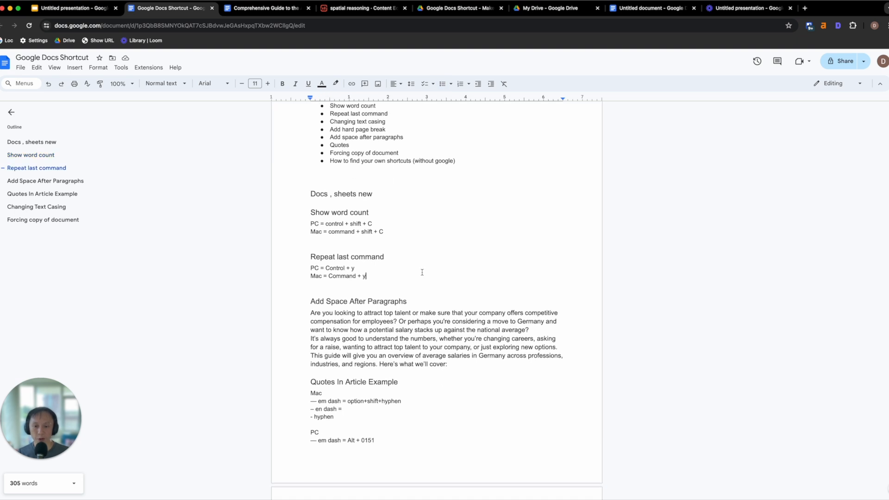
key(Return)
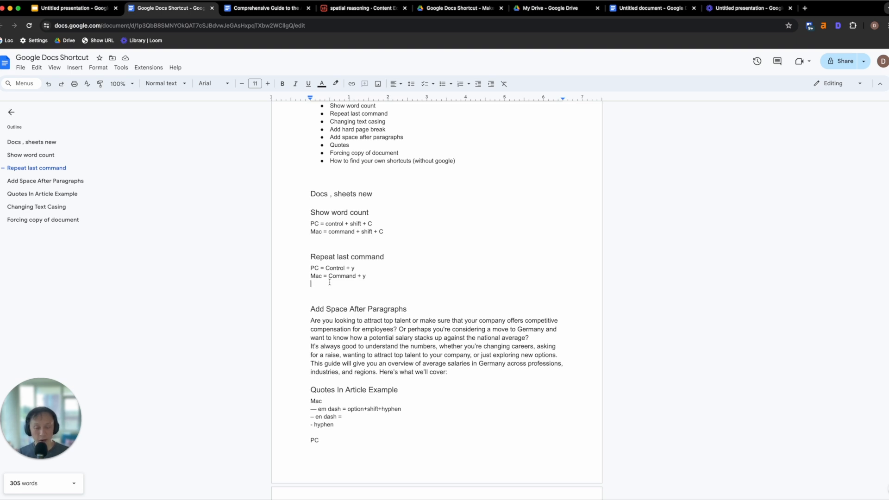
key(super+Return)
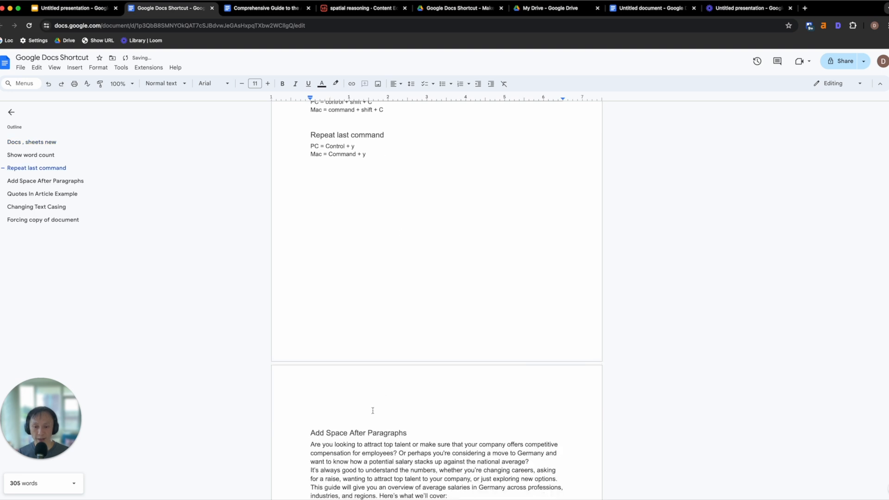
key(BackSpace)
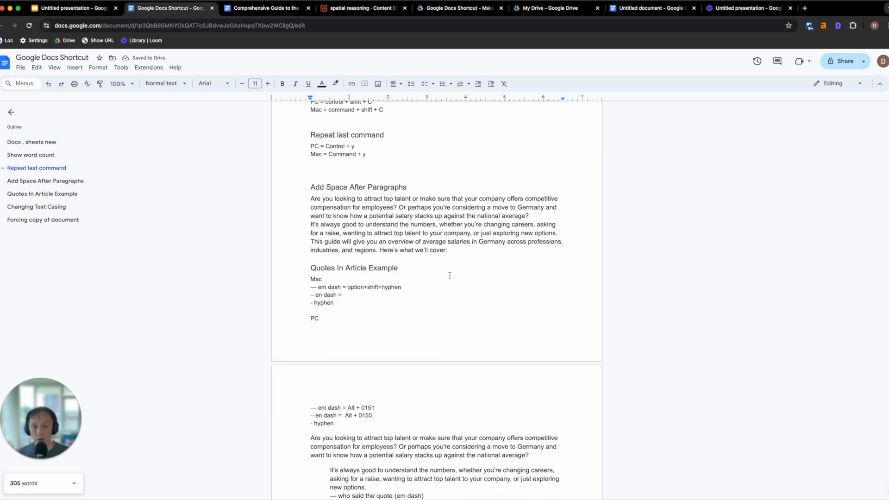
scroll(446, 257, up, 5)
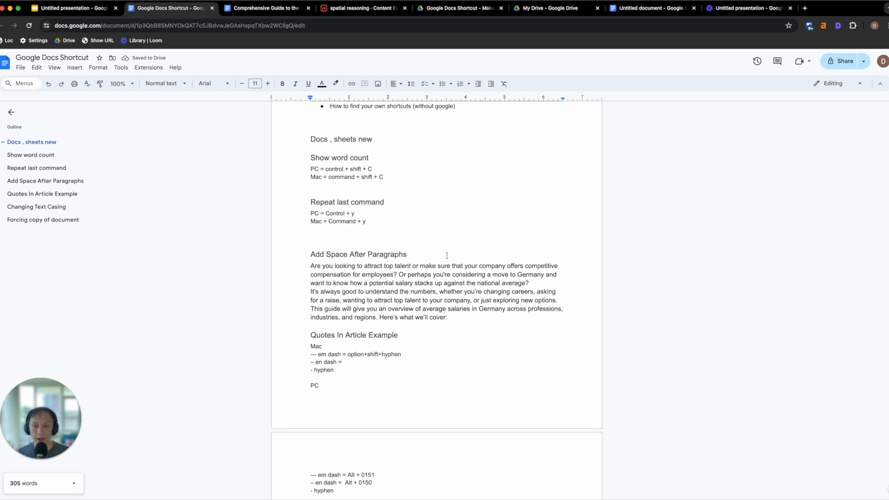
triple_click(392, 182)
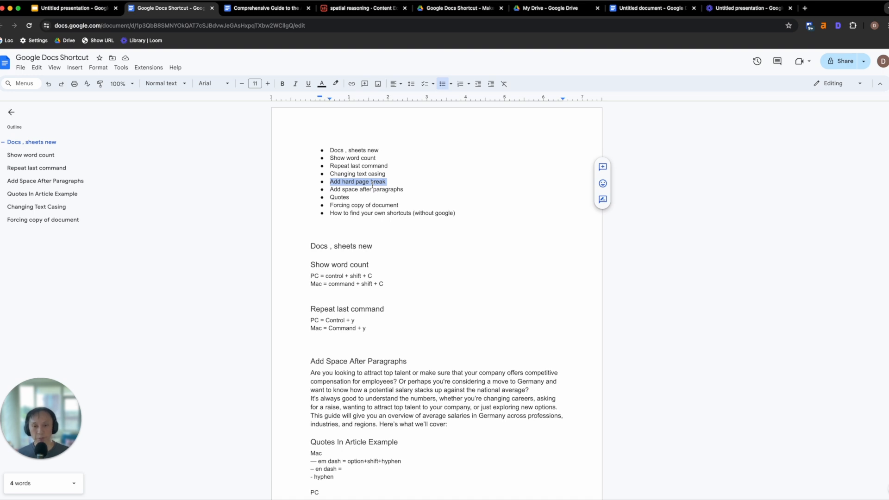
click(403, 190)
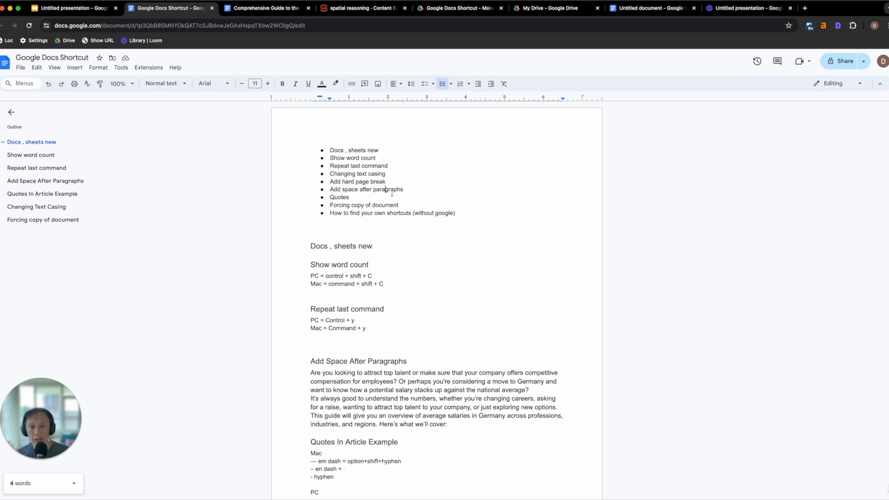
scroll(370, 322, down, 3)
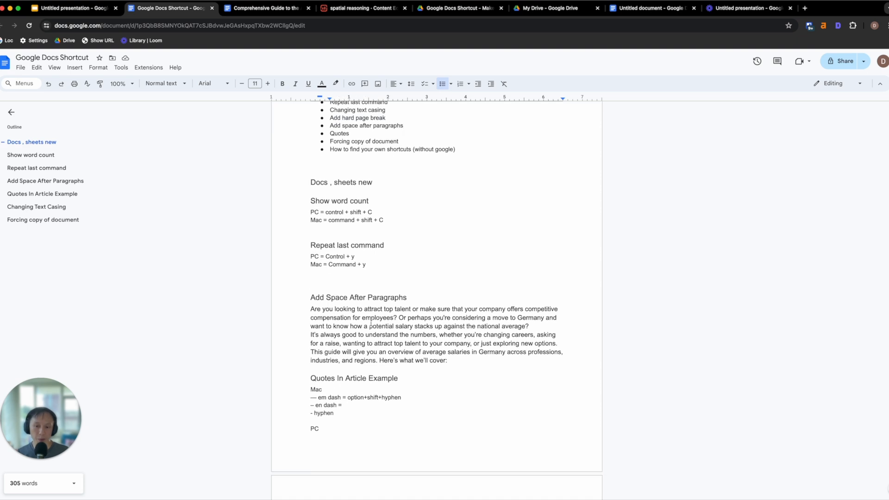
drag(315, 296, 563, 361)
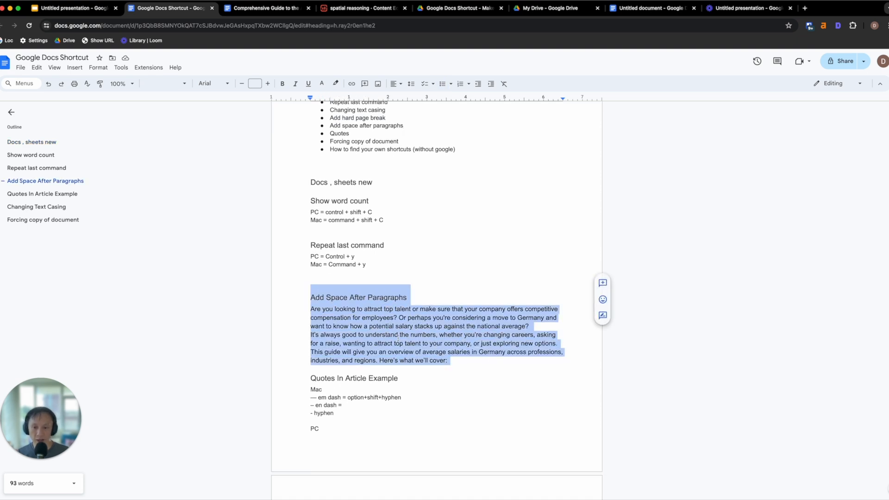
click(355, 334)
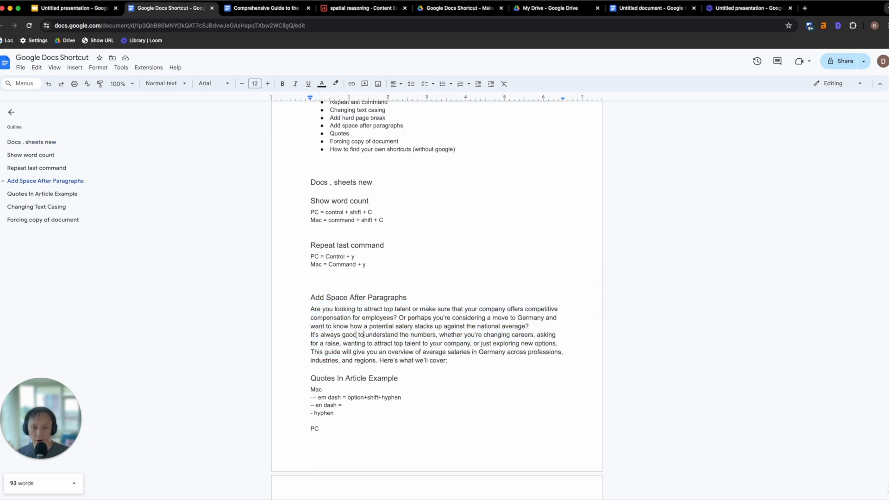
click(310, 335)
click(311, 309)
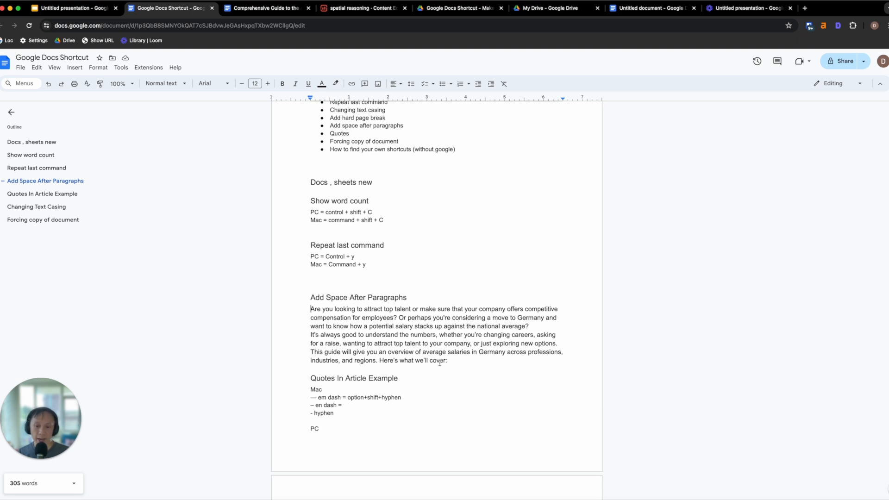
- Add space after paragraph to the "Add Space After Paragraphs" heading and the three paragraphs beneath it
drag(457, 362, 311, 298)
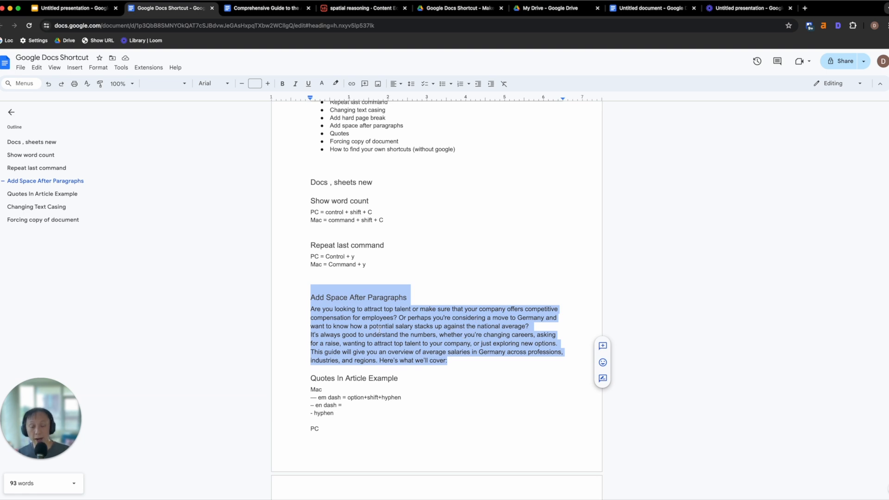
click(411, 84)
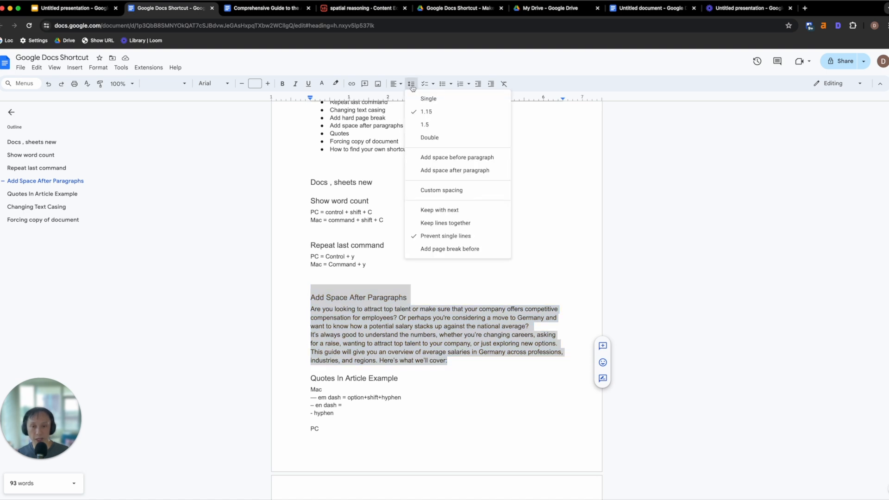
click(440, 170)
click(433, 329)
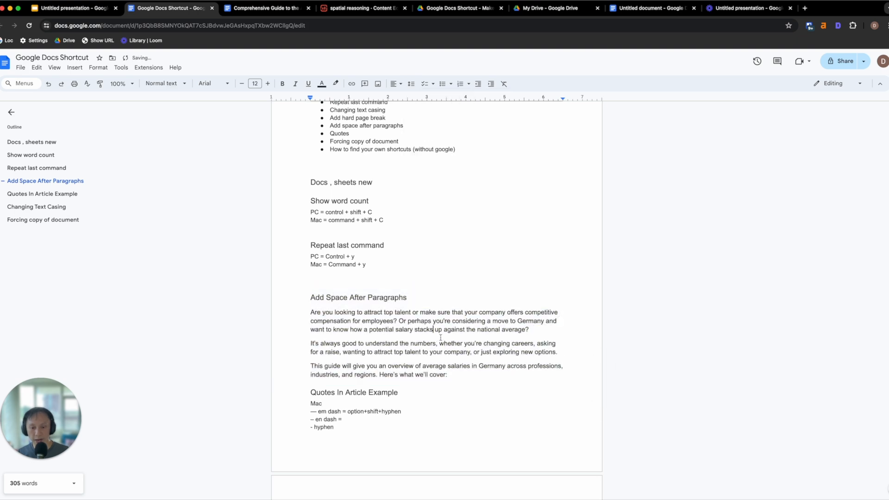
scroll(540, 310, down, 2)
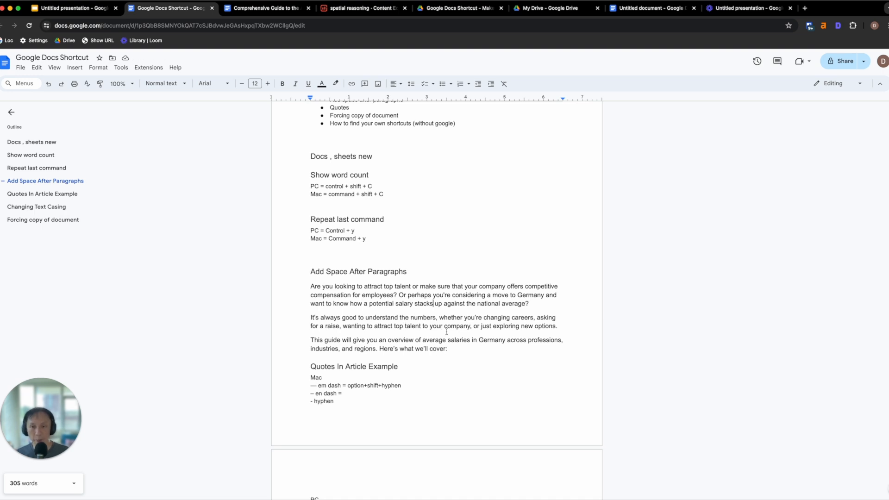
- Switch to the Surfer content editor and add a paragraph reading "example" plus an empty one after the first introductory paragraph
click(361, 8)
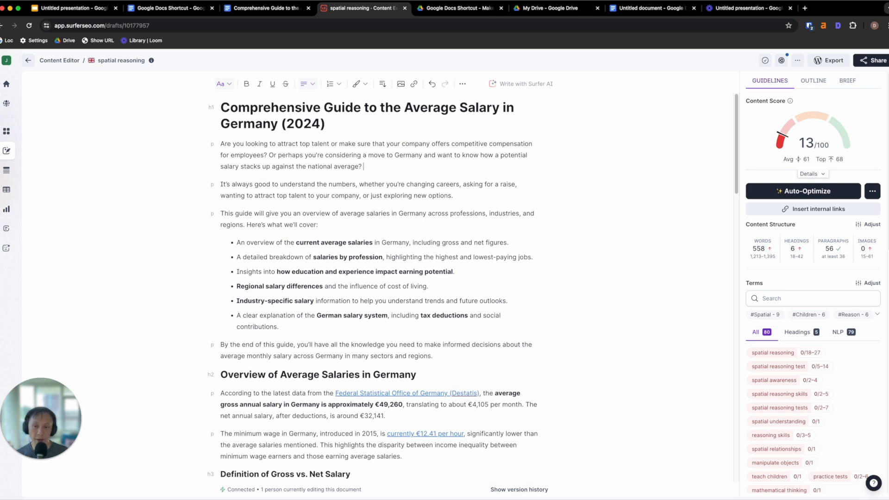
click(363, 166)
key(Return)
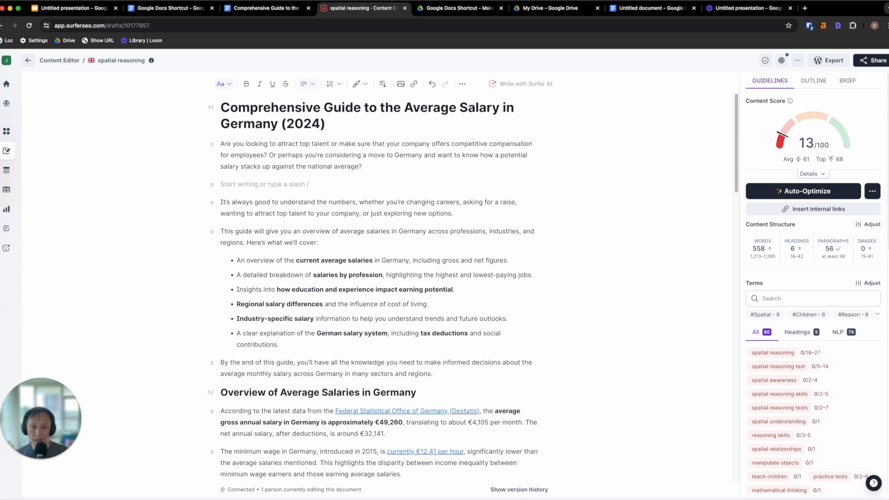
text(example)
key(Return)
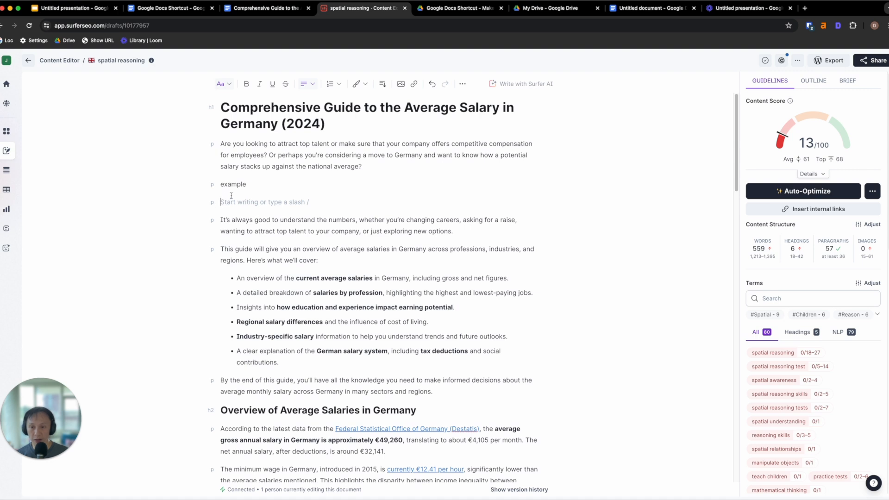
- Return to the Google Docs Shortcut document and place the cursor at the "Quotes" item in its topic list
click(271, 16)
key(ctrl+shift+Tab)
click(370, 252)
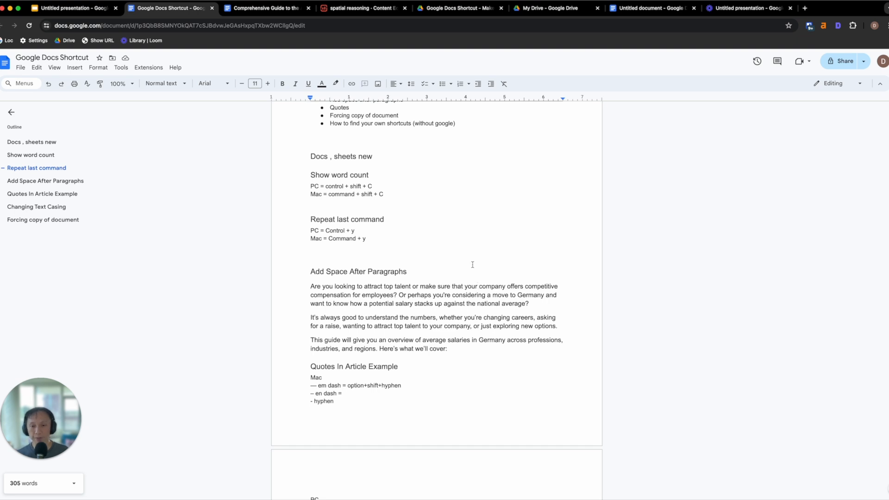
scroll(472, 264, up, 2)
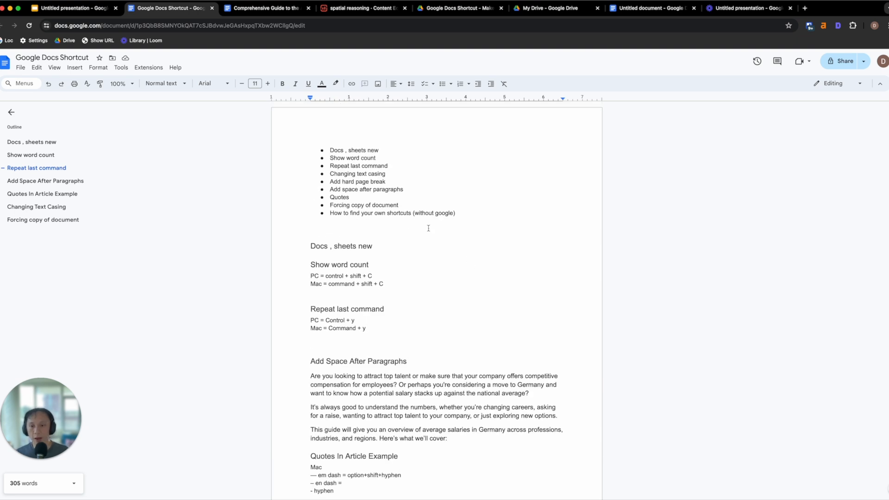
click(366, 198)
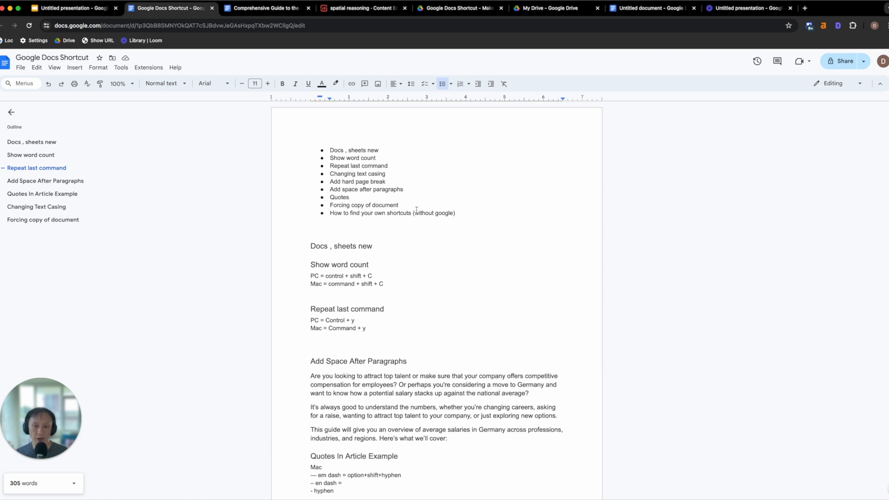
- Insert a page break directly before the "Quotes In Article Example" heading
scroll(430, 206, down, 4)
click(310, 286)
key(super+Return)
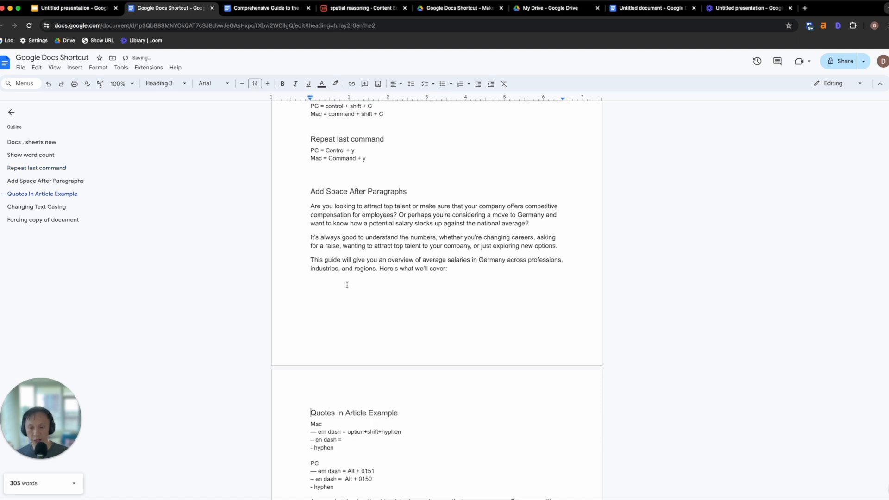
- Insert a page break directly before the "Changing Text Casing" heading
scroll(370, 287, down, 5)
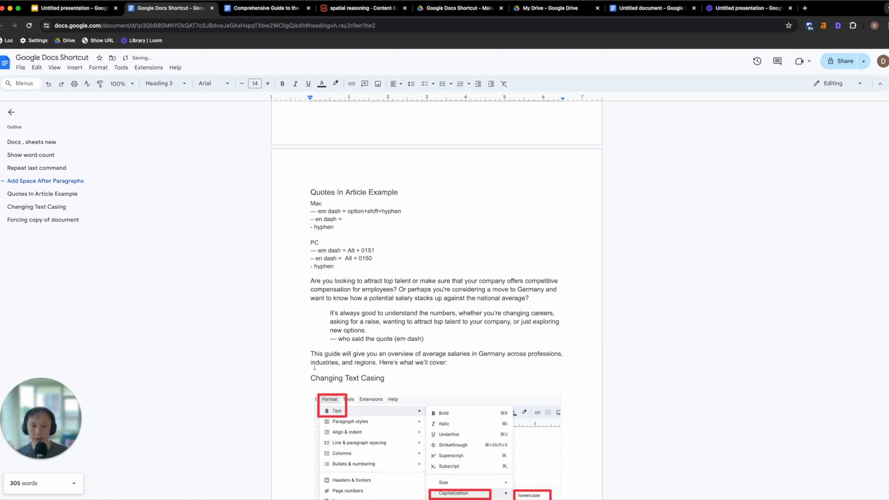
click(311, 379)
key(super+Return)
scroll(315, 379, down, 2)
scroll(315, 379, down, 2)
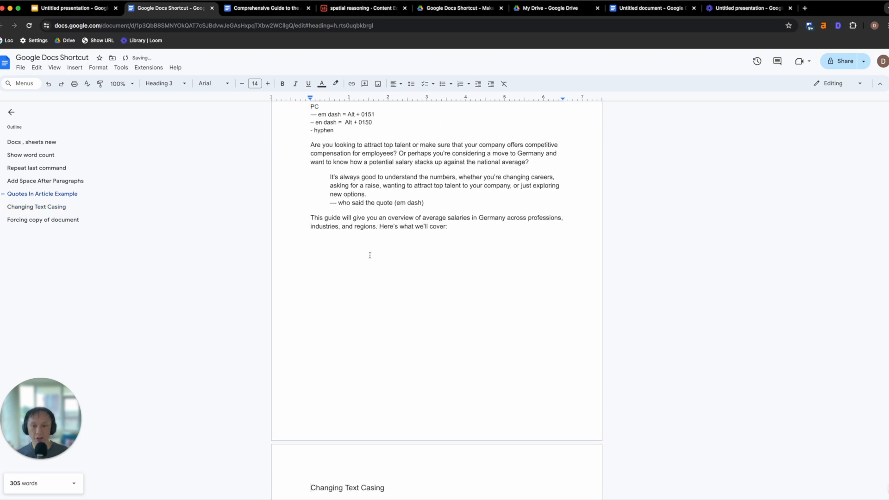
- Examine the Mac and PC dash notes and the indented quote with its attribution under "Quotes In Article Example"
scroll(369, 254, up, 4)
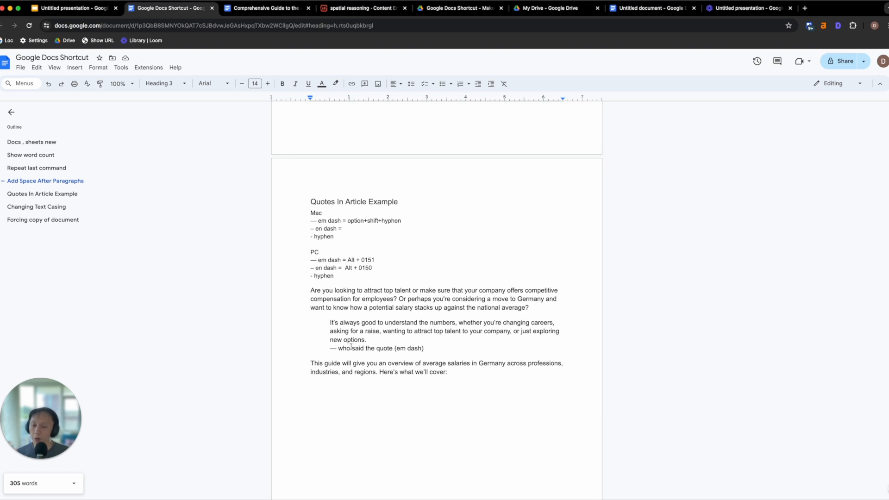
click(319, 226)
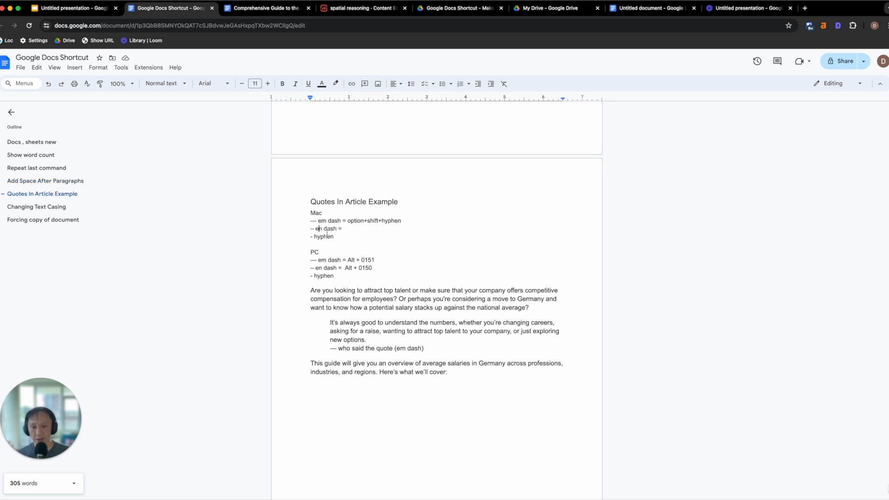
click(354, 237)
scroll(407, 343, down, 1)
triple_click(392, 347)
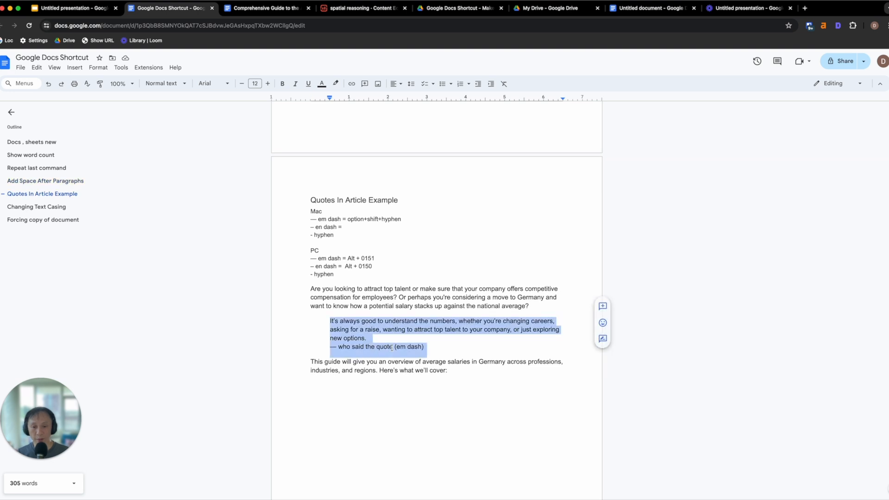
click(432, 348)
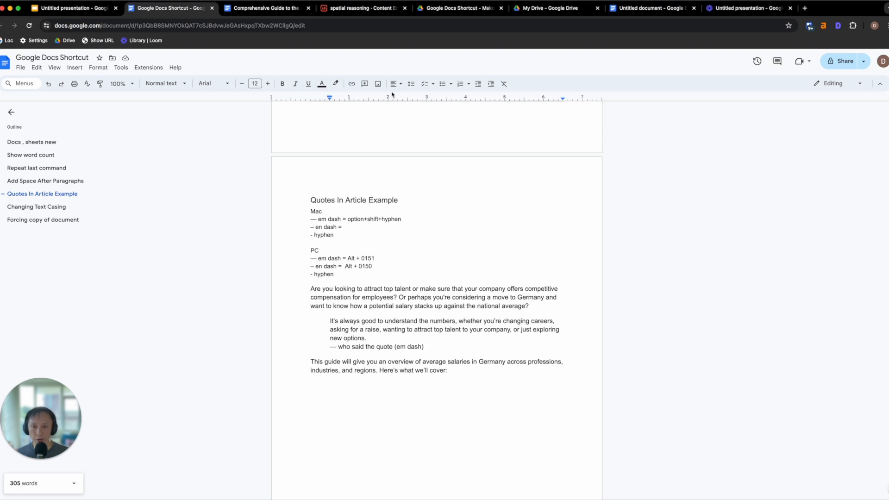
triple_click(414, 346)
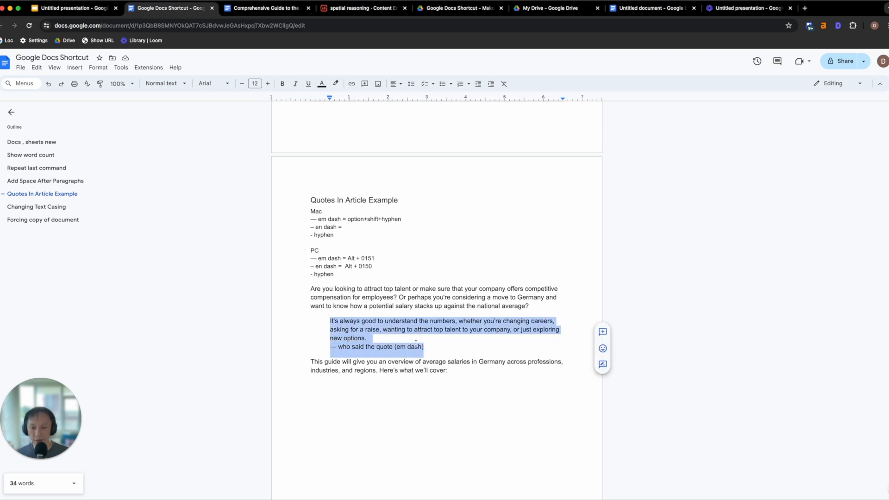
- Duplicate the "Are you looking to attract top talent" paragraph directly below itself in the "Quotes In Article Example" section
triple_click(464, 294)
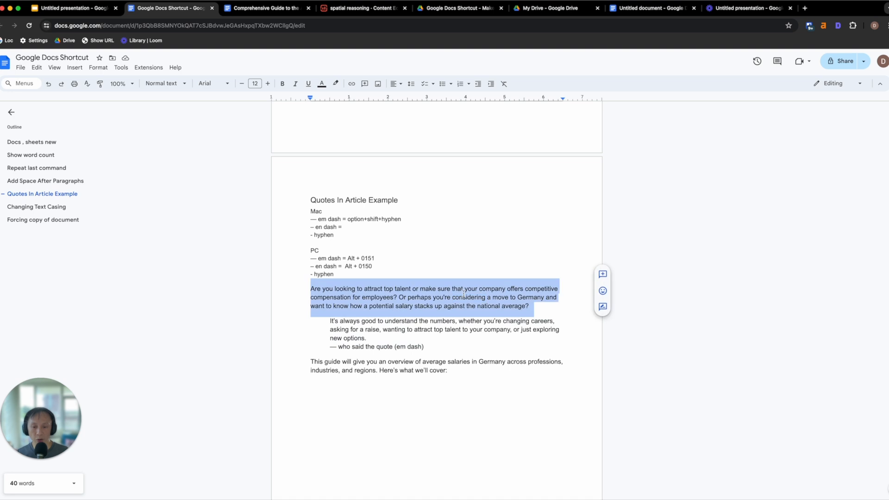
key(super+c)
key(Right)
key(Return)
key(super+v)
key(BackSpace)
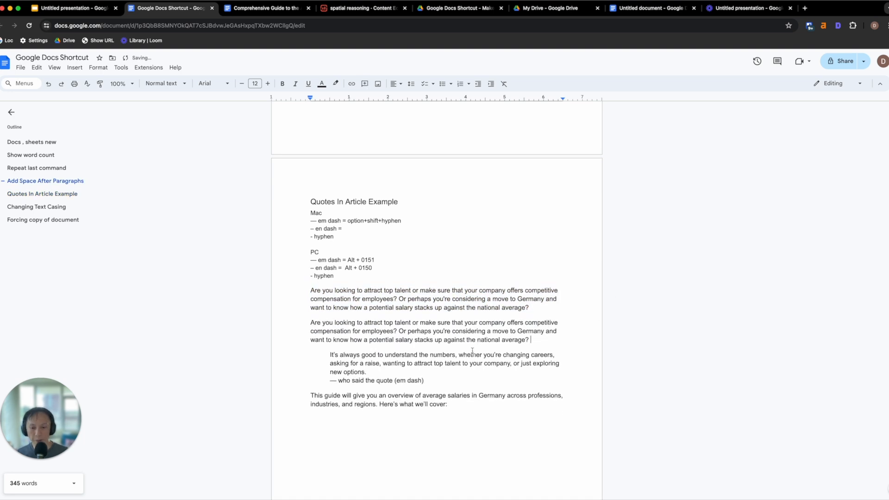
- Indent the duplicated paragraph from the left by 0.5 inch so it aligns with the quote beneath it
click(310, 324)
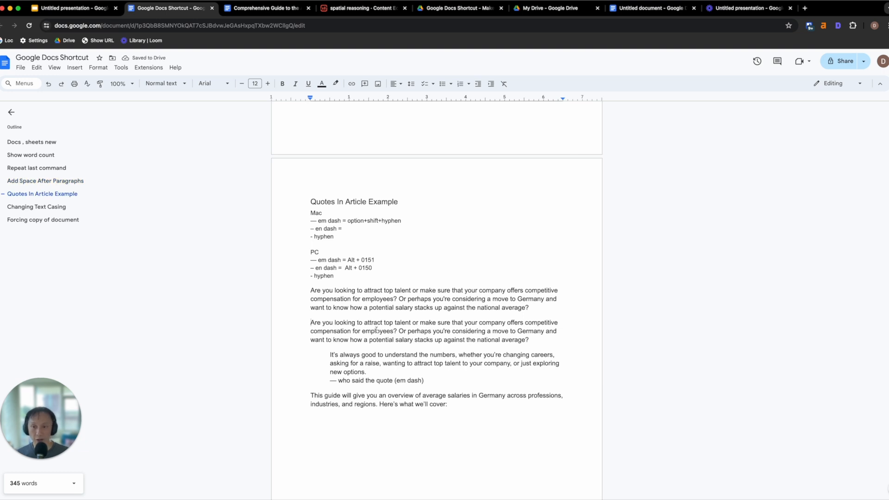
drag(311, 98, 328, 101)
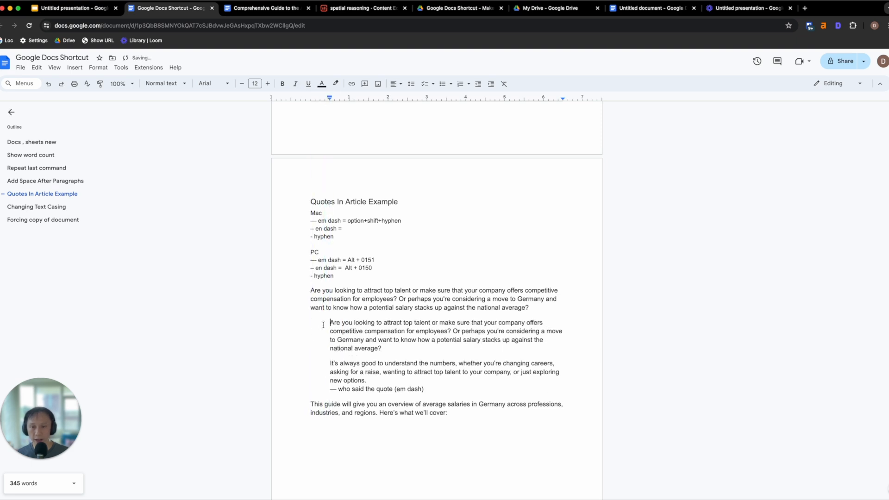
click(345, 299)
click(349, 260)
double_click(348, 324)
- Add a line reading "— person who said the quote" below the newly indented paragraph, using an em dash
click(390, 350)
key(Return)
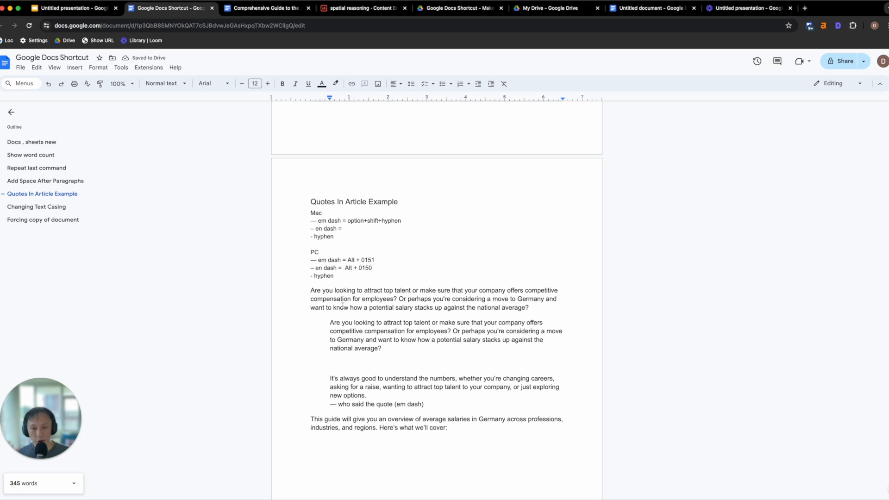
key(super+minus)
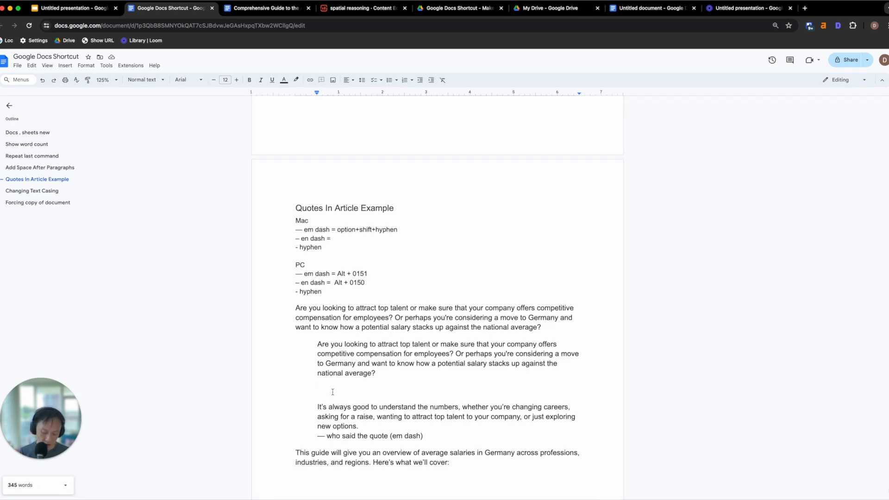
text(—)
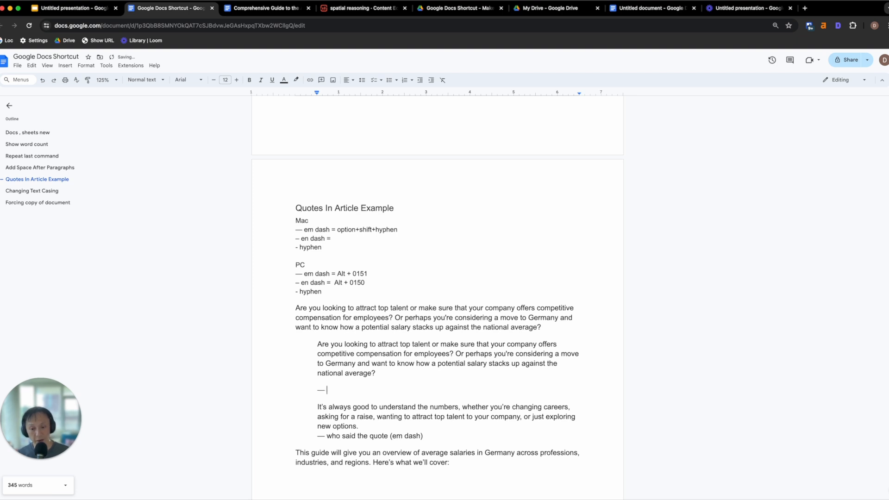
text( person who said the quote)
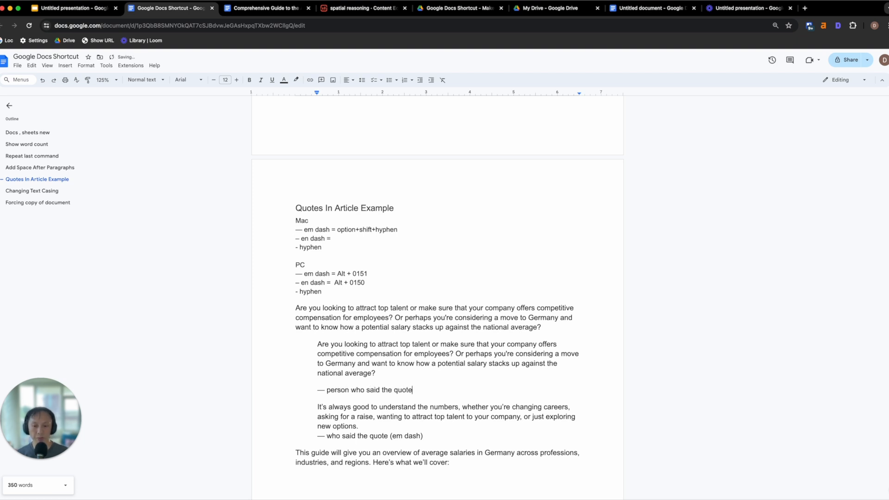
- Return to the topic list and place the cursor at the end of the "Forcing copy of document" item
scroll(339, 377, down, 1)
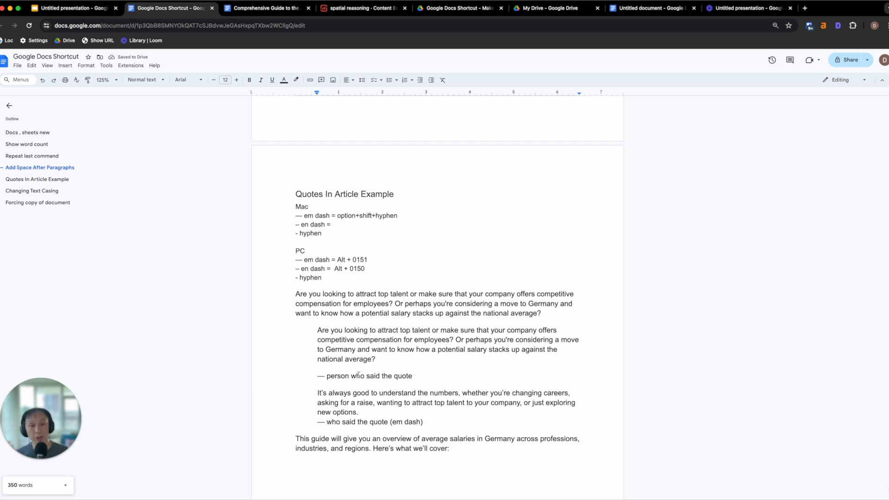
scroll(421, 342, down, 1)
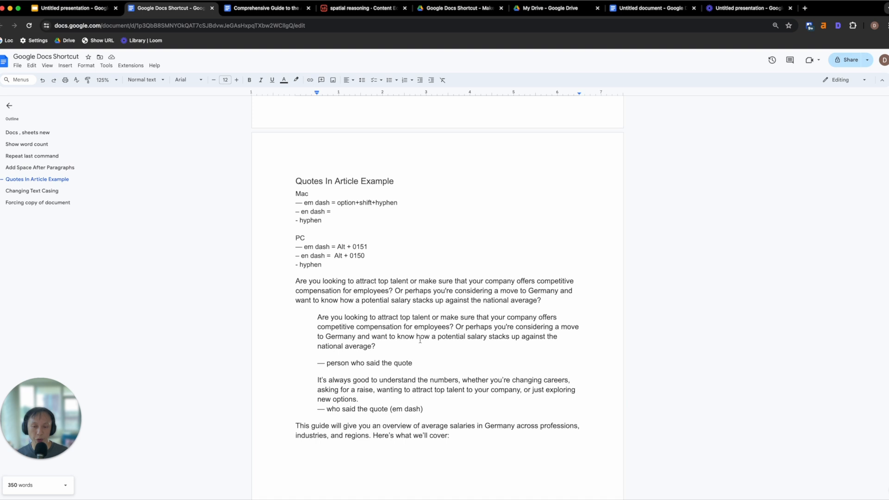
scroll(425, 302, up, 5)
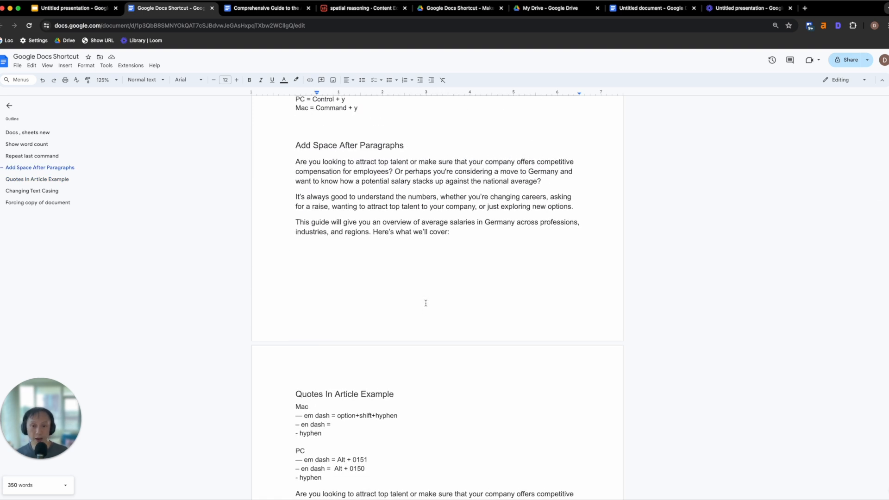
scroll(426, 303, up, 1)
scroll(426, 303, up, 5)
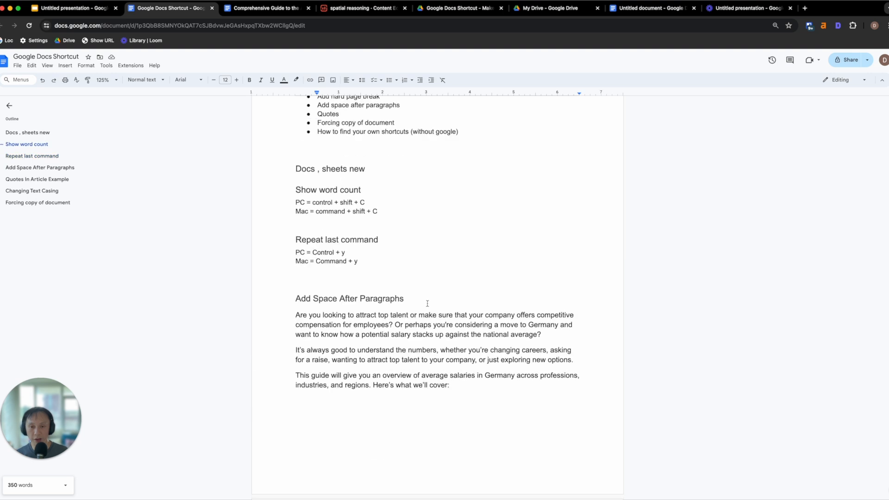
click(427, 199)
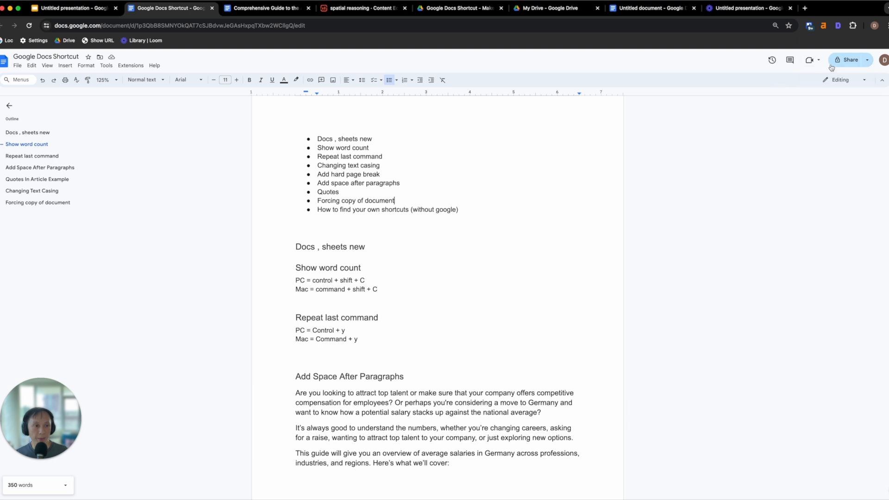
- Share the document with general access set to "Anyone with the link", keeping the Viewer role
click(847, 59)
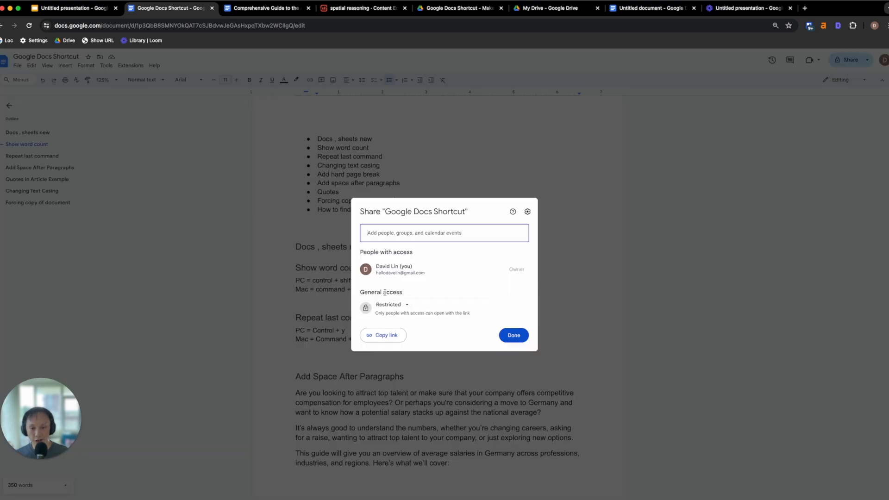
click(391, 305)
click(438, 340)
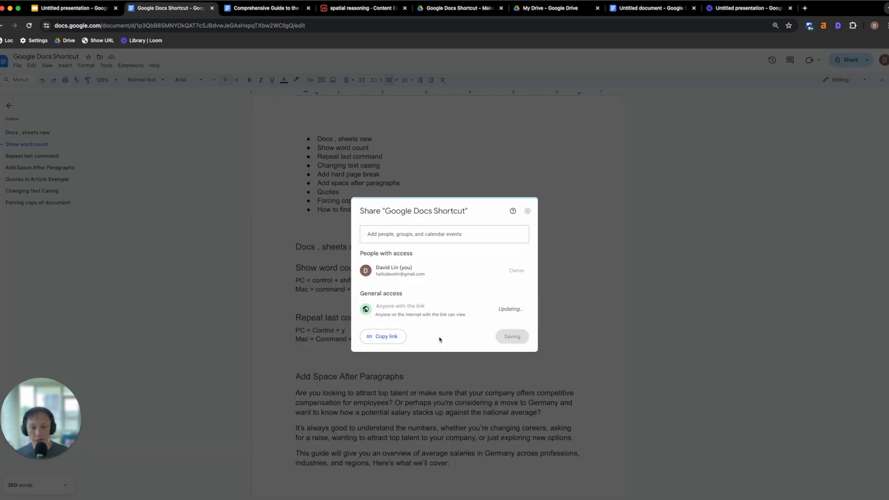
click(508, 308)
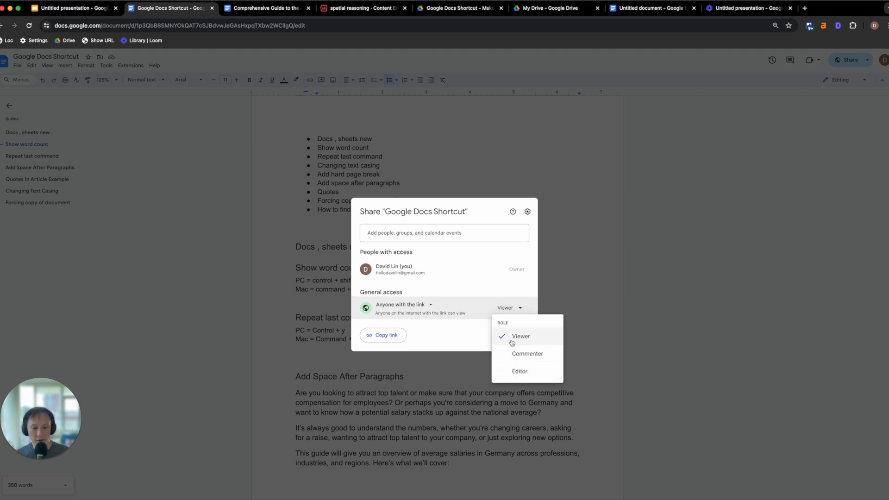
click(466, 326)
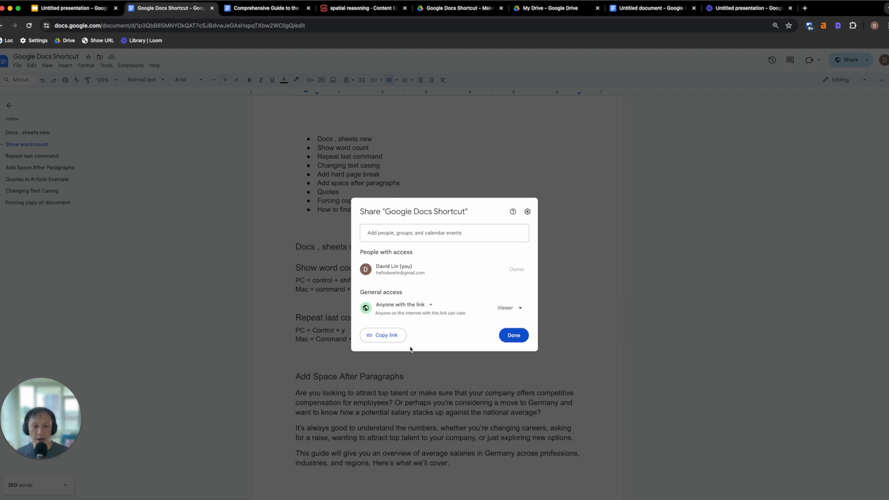
click(512, 335)
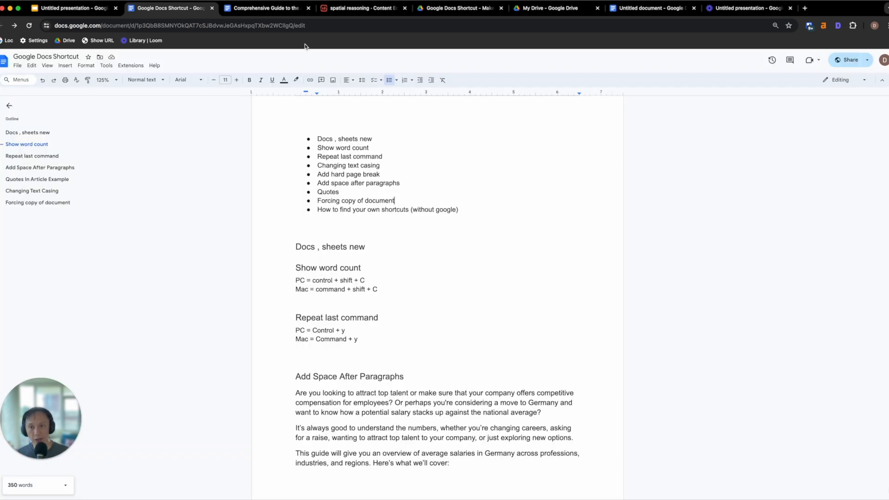
- Try replacing "edit" with "copy" at the end of the document's URL
click(300, 26)
double_click(319, 25)
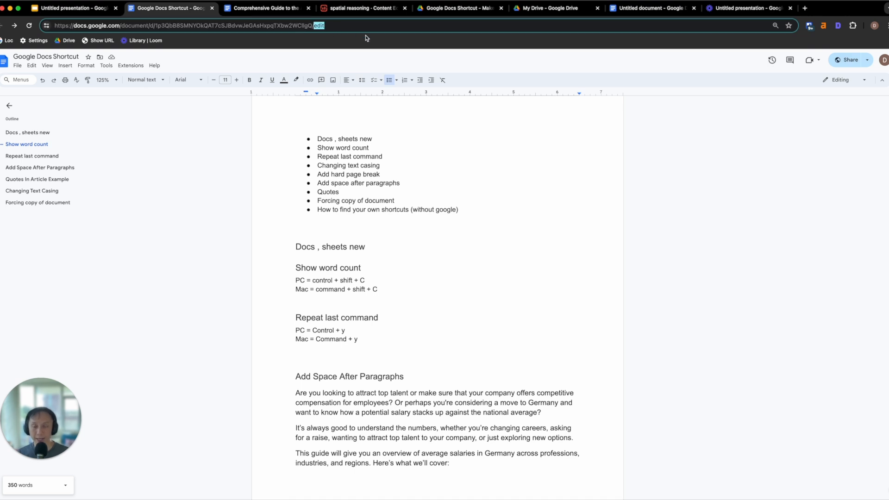
text(copy)
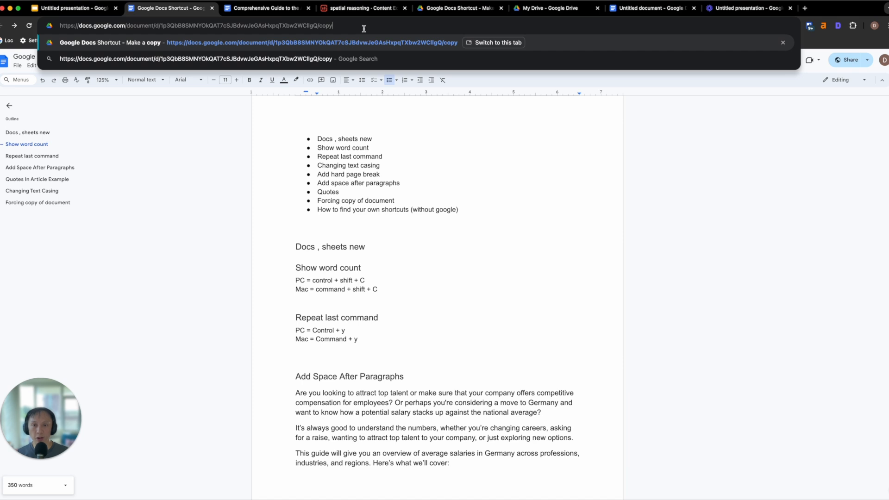
triple_click(364, 29)
key(BackSpace)
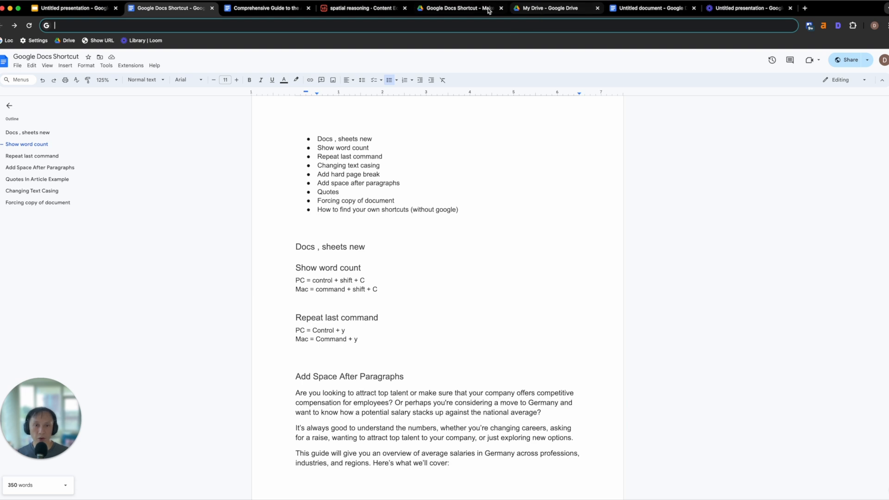
- Switch to the Make a copy tab, load the document's URL ending in "/copy", and select that URL
click(454, 8)
click(262, 28)
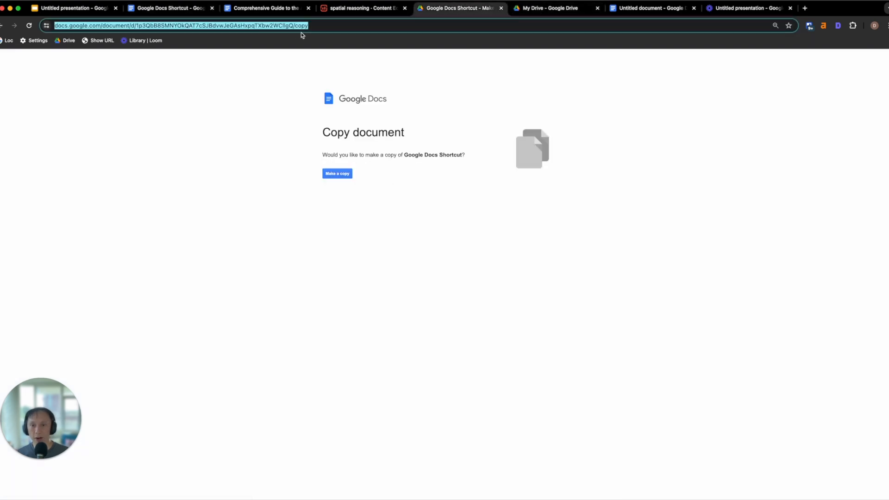
key(ctrl+x)
key(ctrl+v)
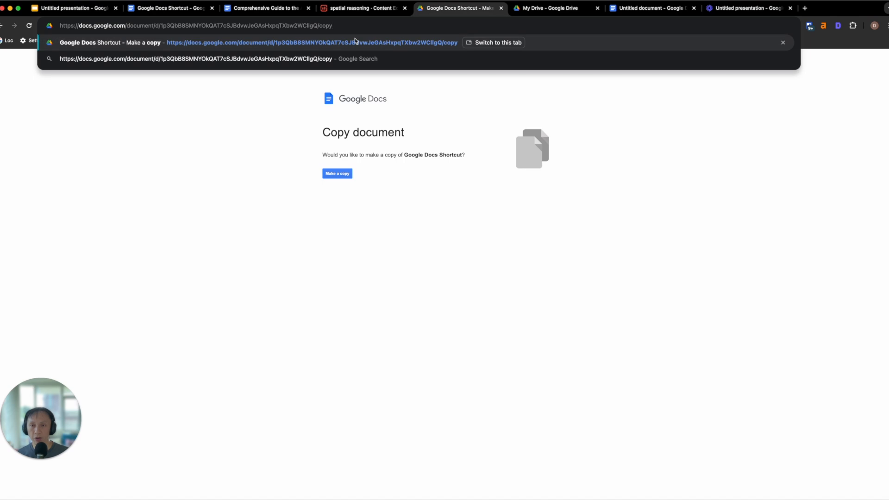
key(Return)
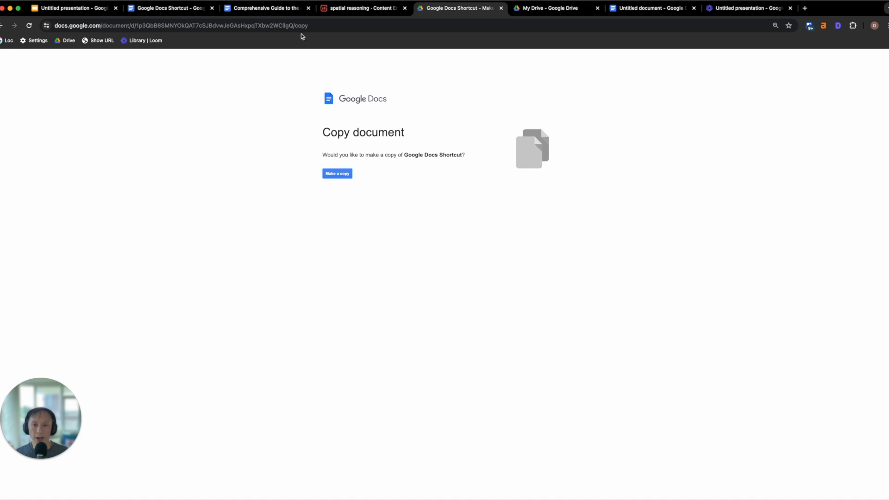
click(334, 26)
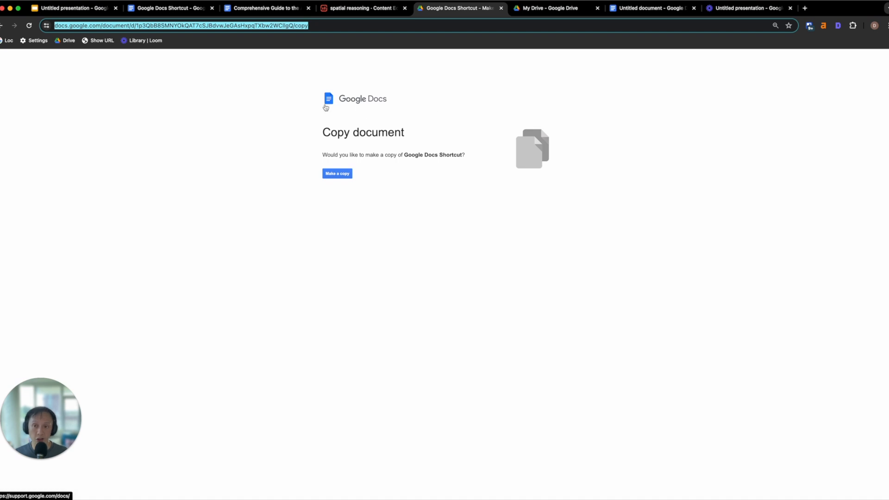
- Return to the Google Docs Shortcut document and go to the "Changing Text Casing" section
click(151, 9)
click(409, 201)
scroll(458, 259, down, 12)
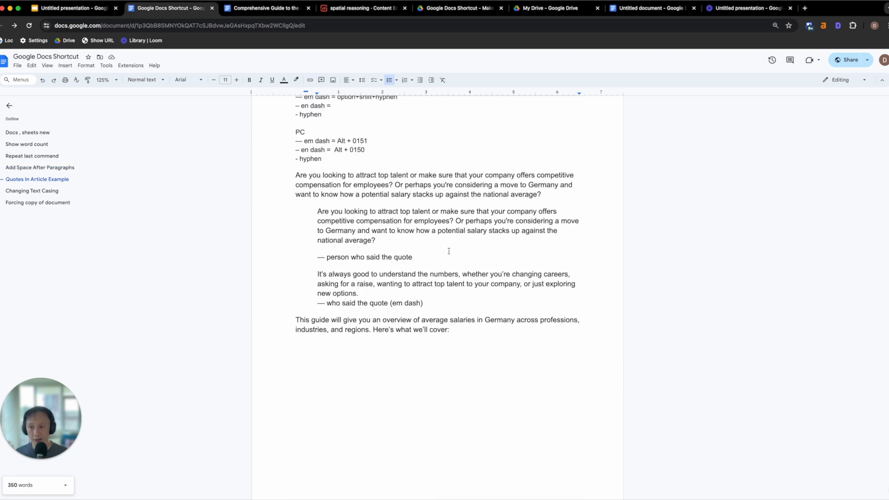
scroll(448, 251, down, 2)
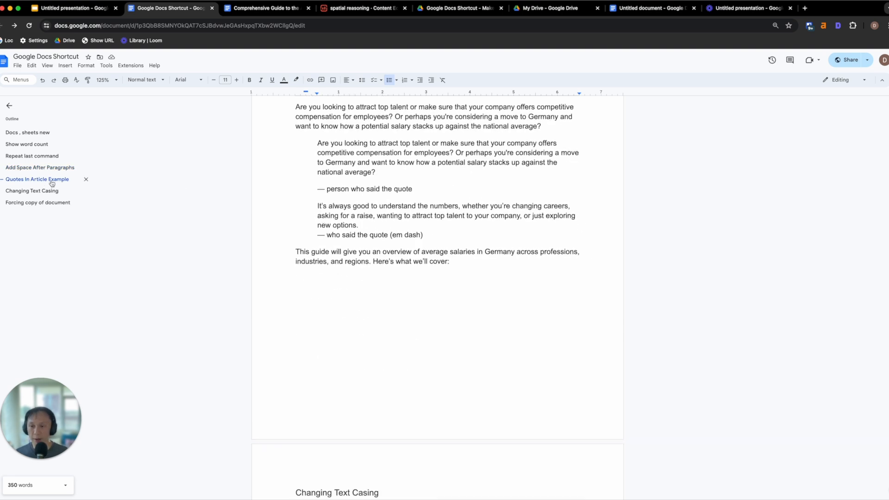
scroll(354, 218, down, 4)
scroll(358, 218, down, 4)
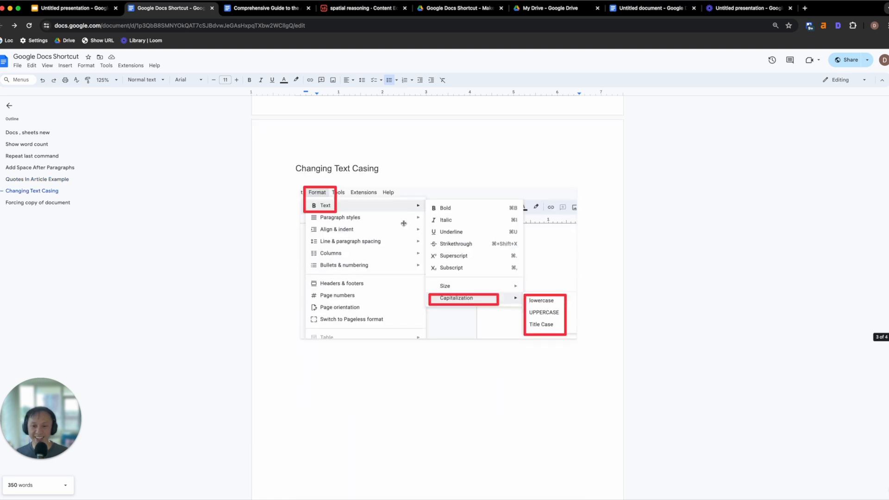
- Go to the "Forcing copy of document" section and compare the example links ending in "/edit" and "/copy"
click(40, 201)
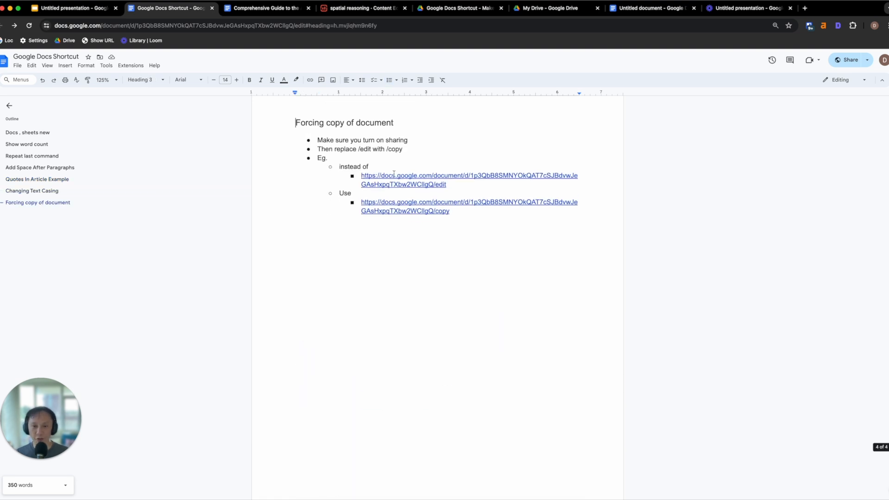
click(450, 185)
double_click(464, 214)
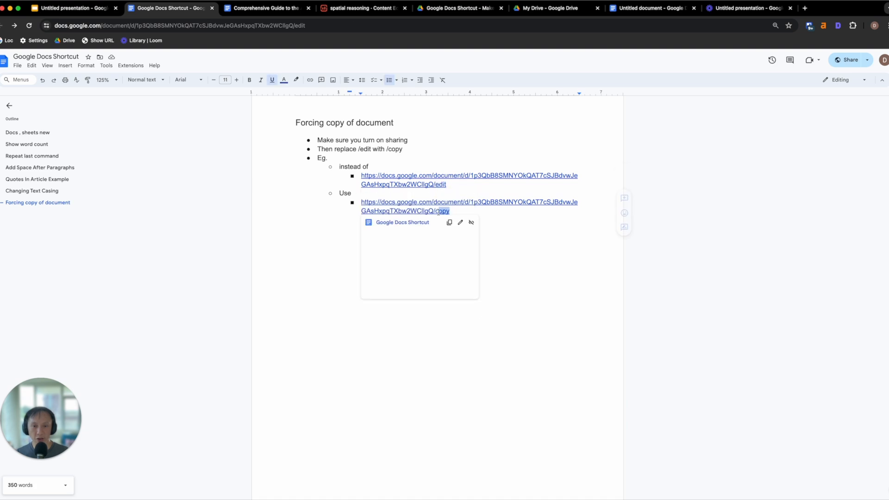
click(468, 213)
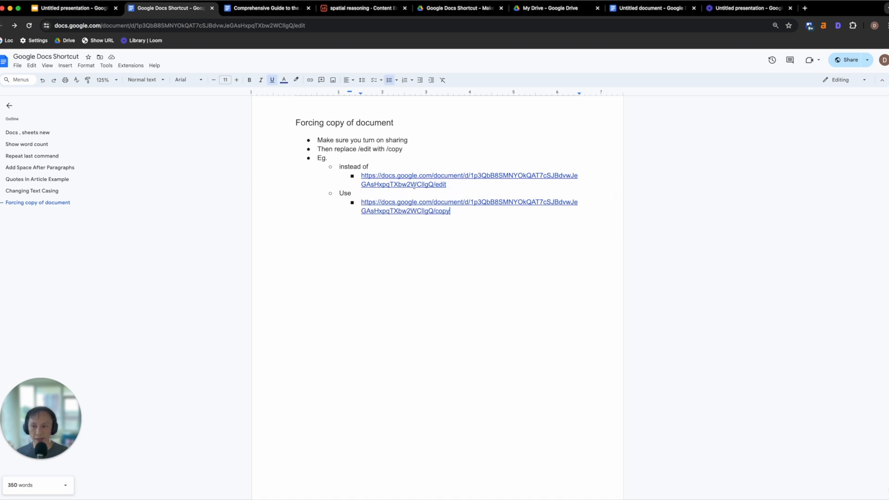
- Return to the topic list at the document's start and place the cursor in "How to find your own shortcuts (without google)"
click(21, 133)
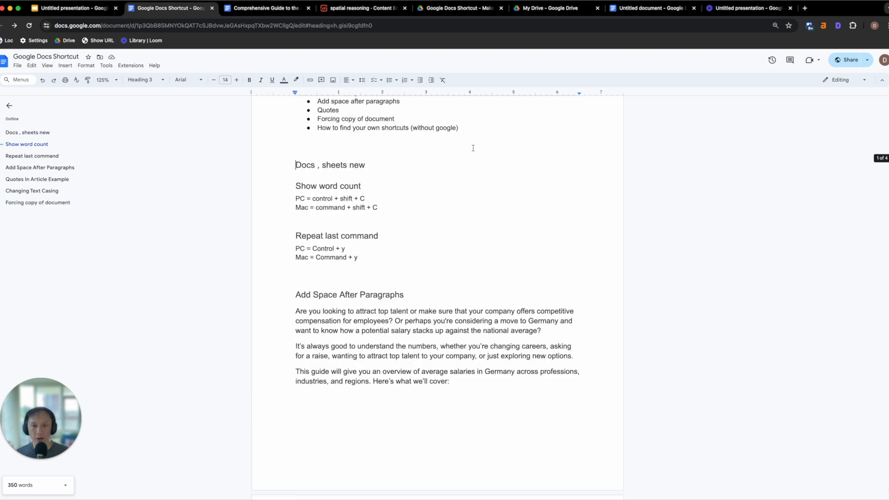
scroll(473, 150, up, 3)
click(387, 221)
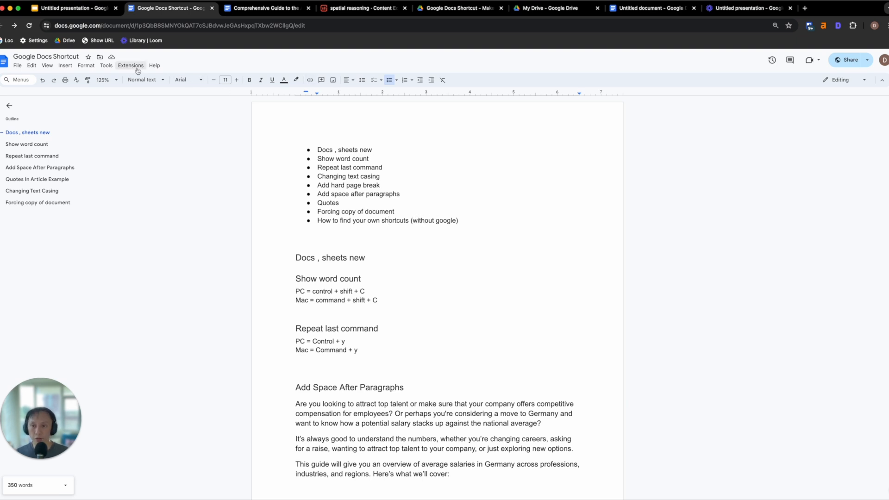
- Open the keyboard shortcuts reference and search it for "word count"
click(162, 68)
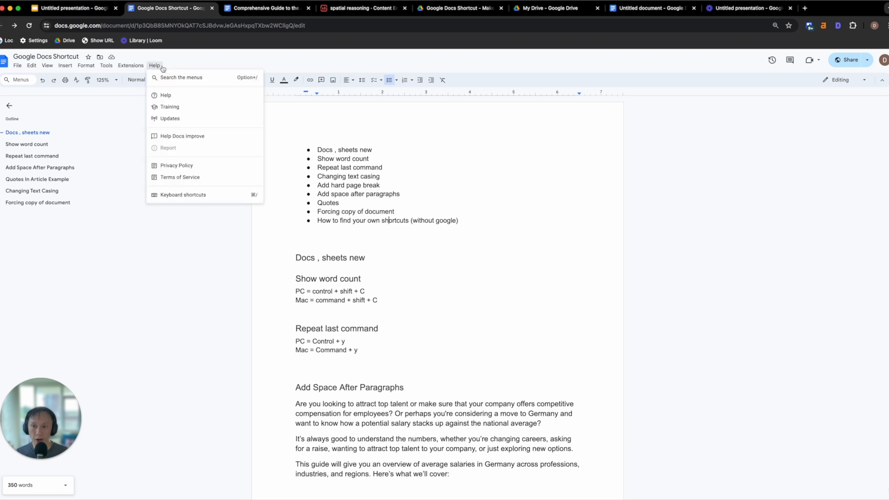
click(201, 196)
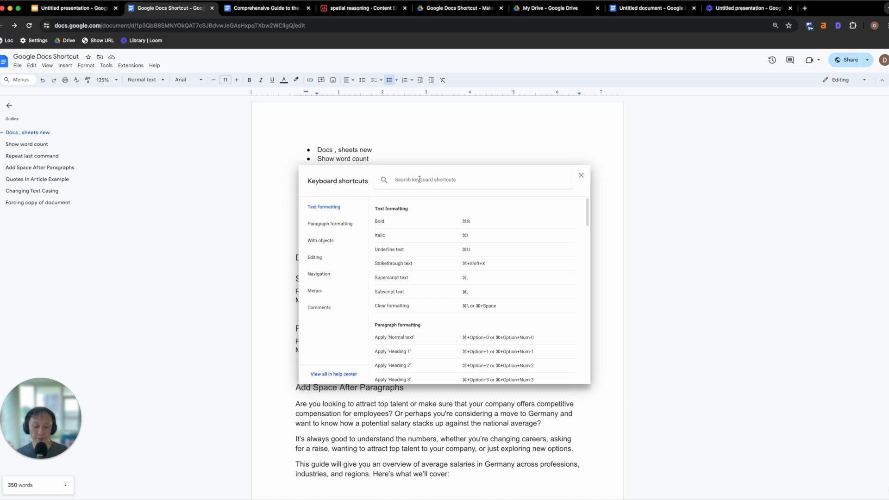
text(word)
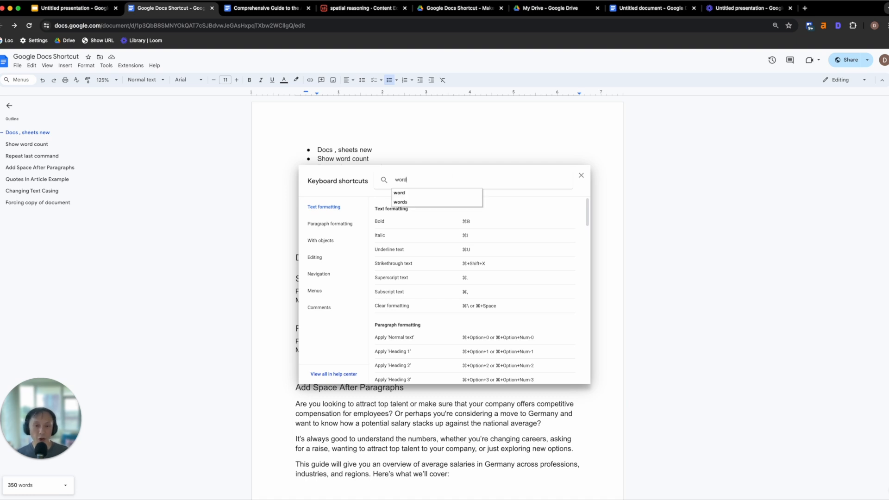
text( count)
key(Return)
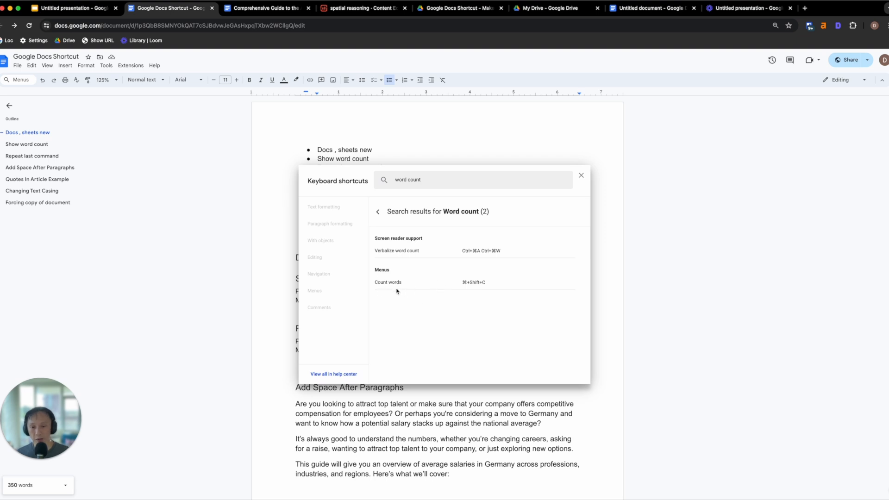
- Search the keyboard shortcuts for "wordcount" without the space, and repeat the search with "word count"
click(399, 180)
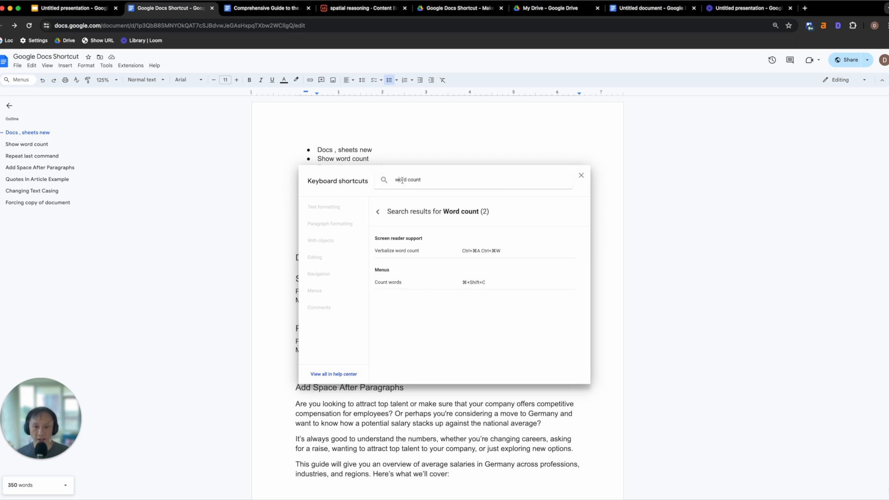
click(426, 178)
key(BackSpace)
key(Return)
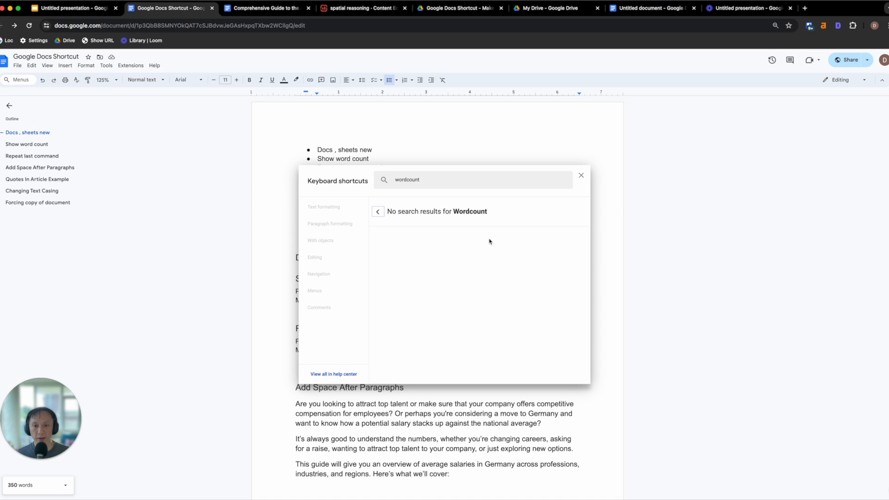
click(417, 180)
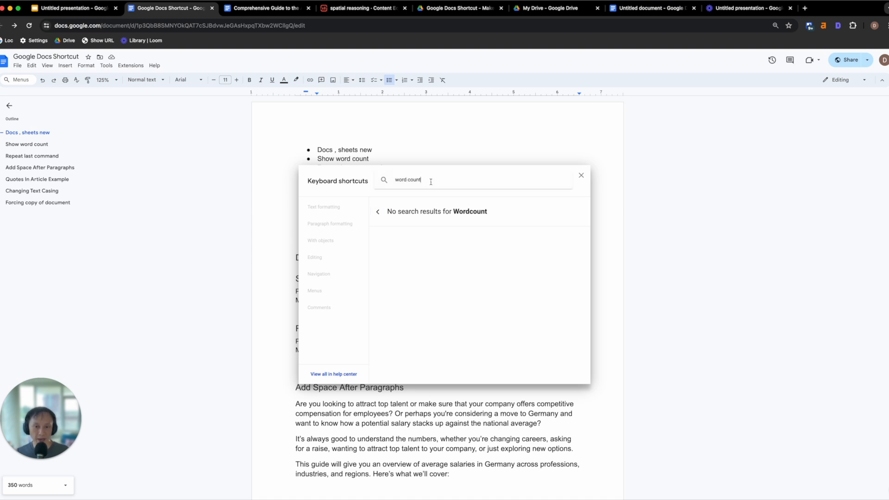
key(Return)
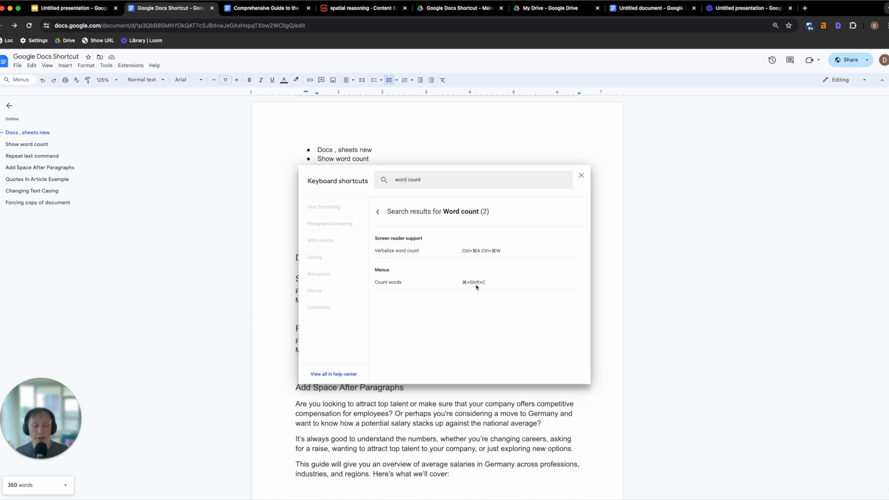
- Close the keyboard shortcuts reference, highlight the topic list from its last item up to "Show word count", and clear the selection at "Changing text casing"
click(581, 175)
click(461, 221)
drag(461, 220, 352, 158)
click(410, 177)
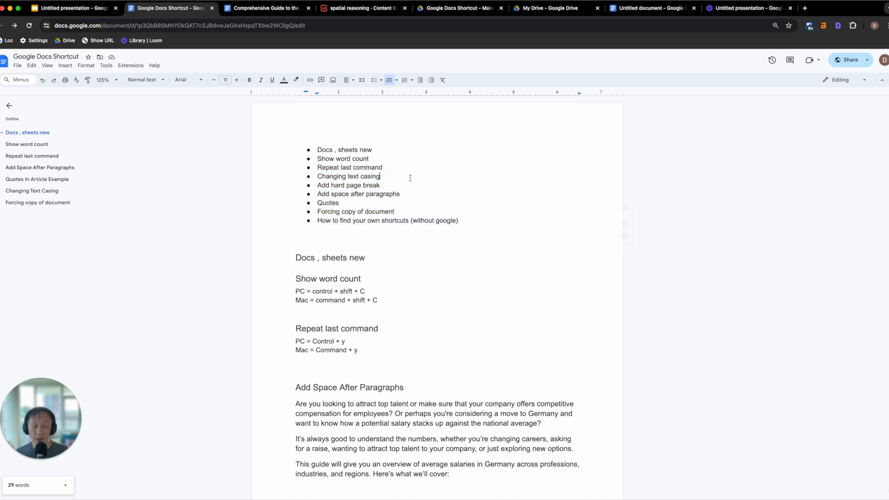